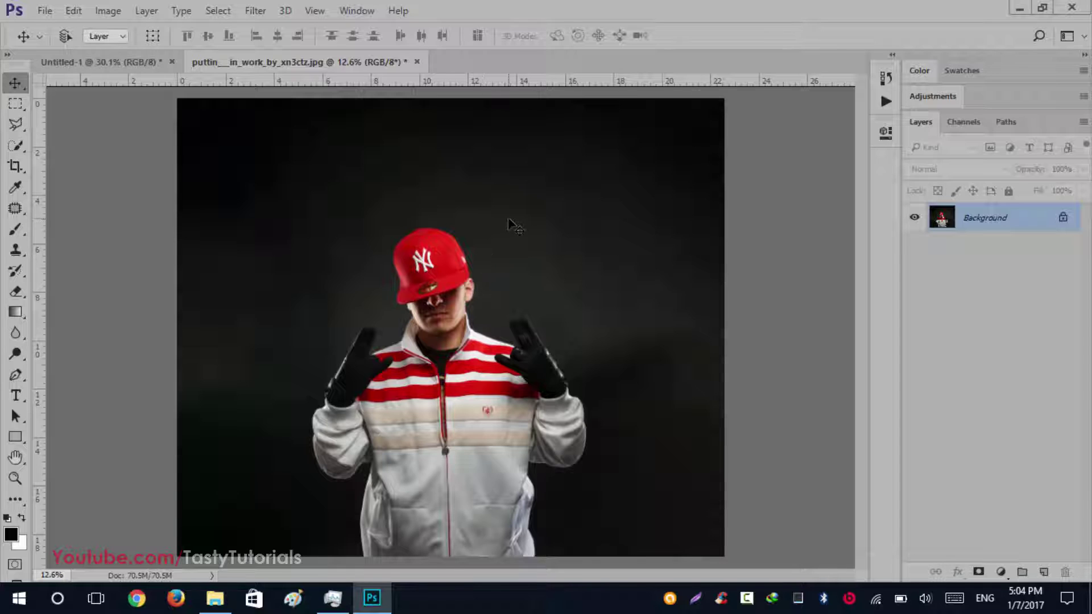
Step: Switch to Untitled-1 and make the brush layer and Fragment group visible
{"action": "left_click", "coordinate": [98, 61]}
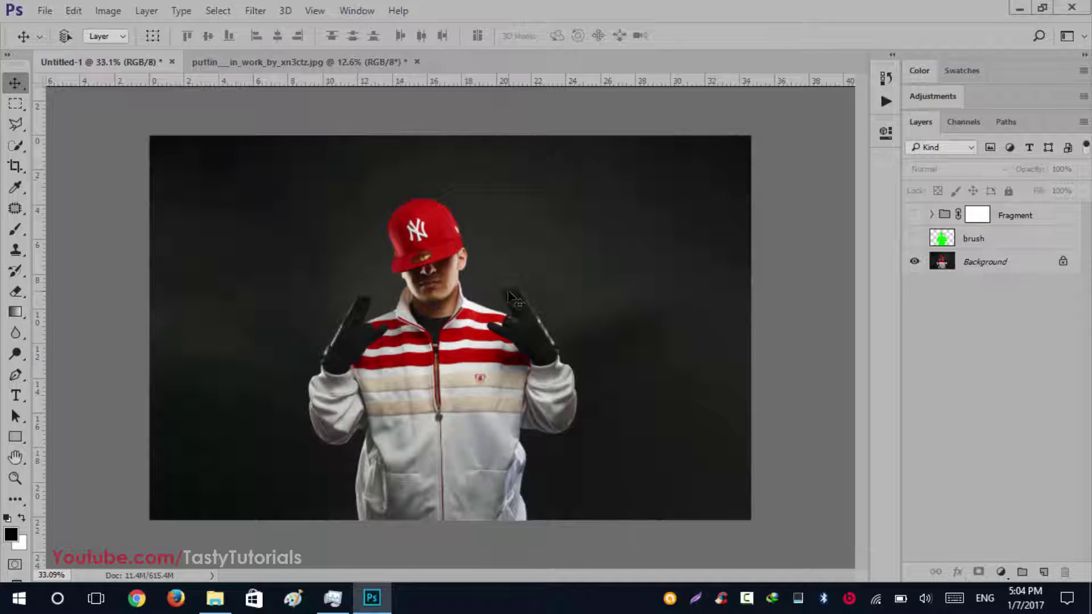
{"action": "scroll", "coordinate": [515, 299], "scroll_direction": "up", "scroll_amount": 1}
{"action": "scroll", "coordinate": [555, 233], "scroll_direction": "down", "scroll_amount": 1}
{"action": "left_click", "coordinate": [914, 239]}
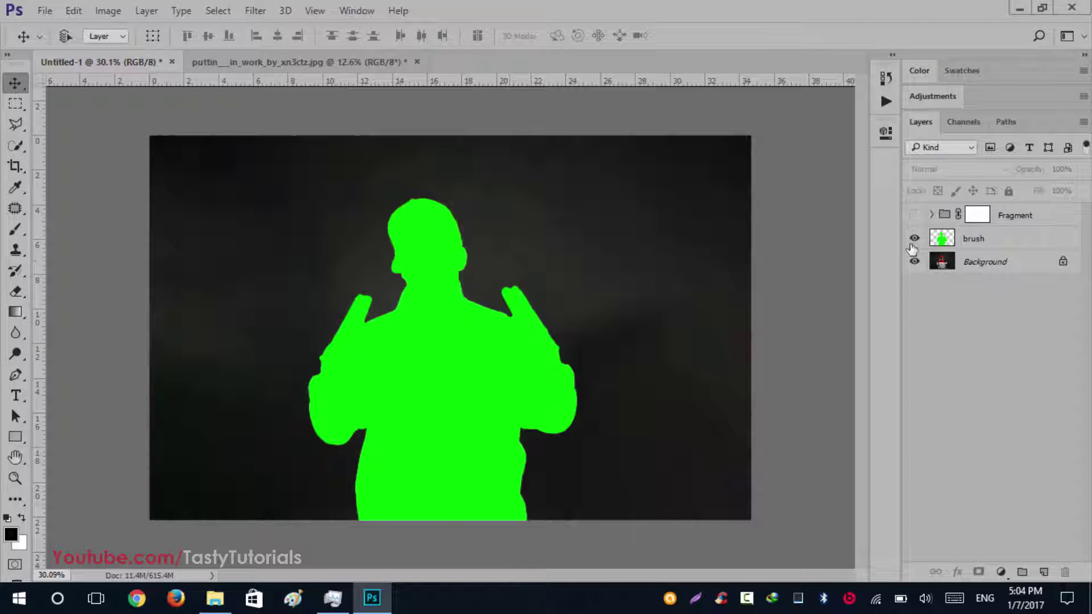
{"action": "left_click", "coordinate": [914, 215]}
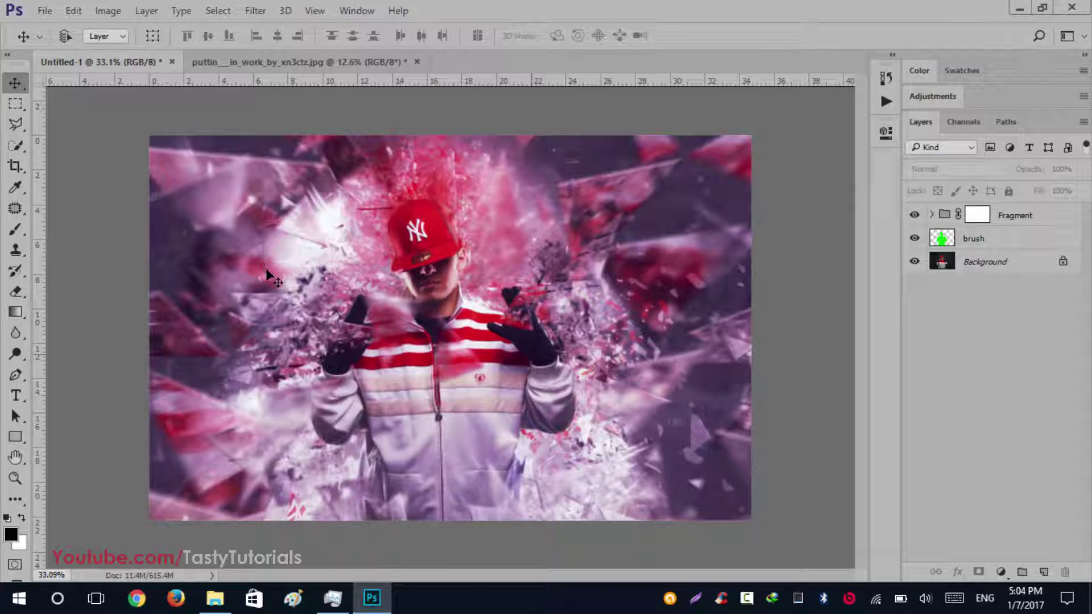
{"action": "left_click", "coordinate": [279, 63]}
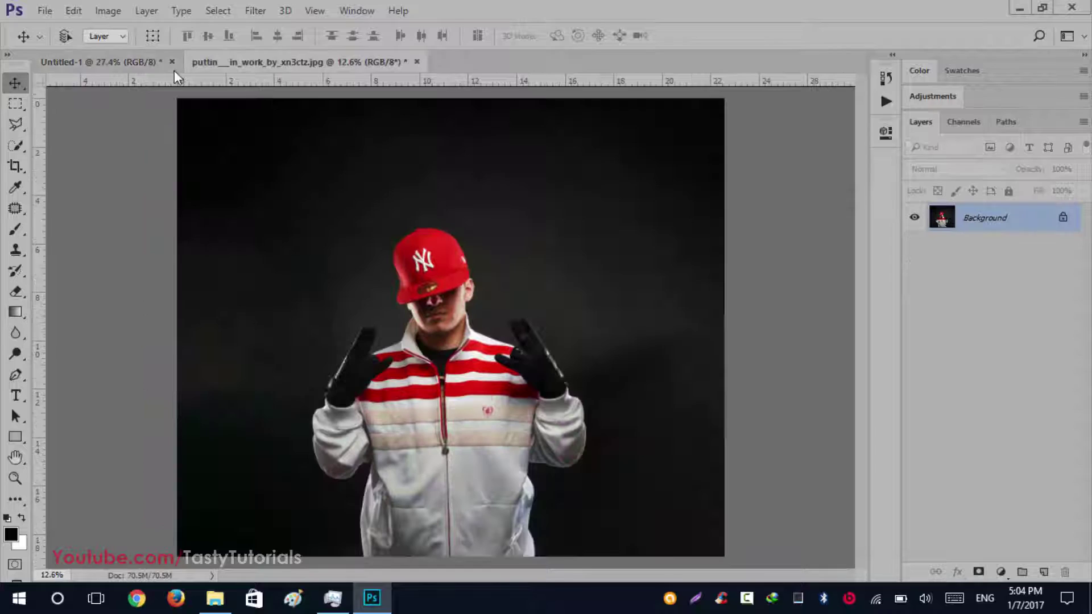
{"action": "left_click", "coordinate": [171, 61]}
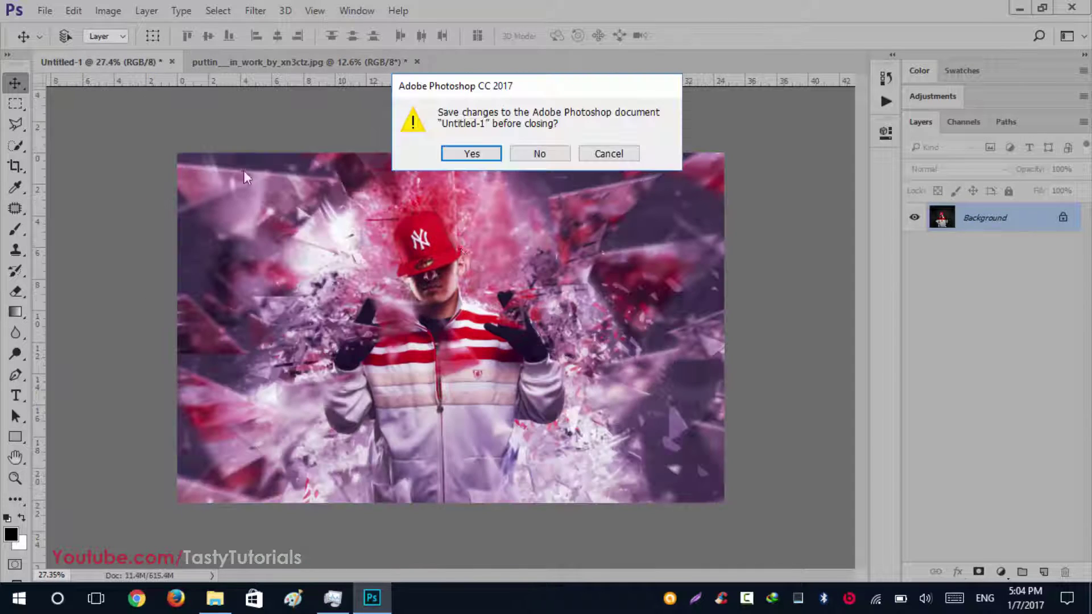
{"action": "left_click", "coordinate": [538, 154]}
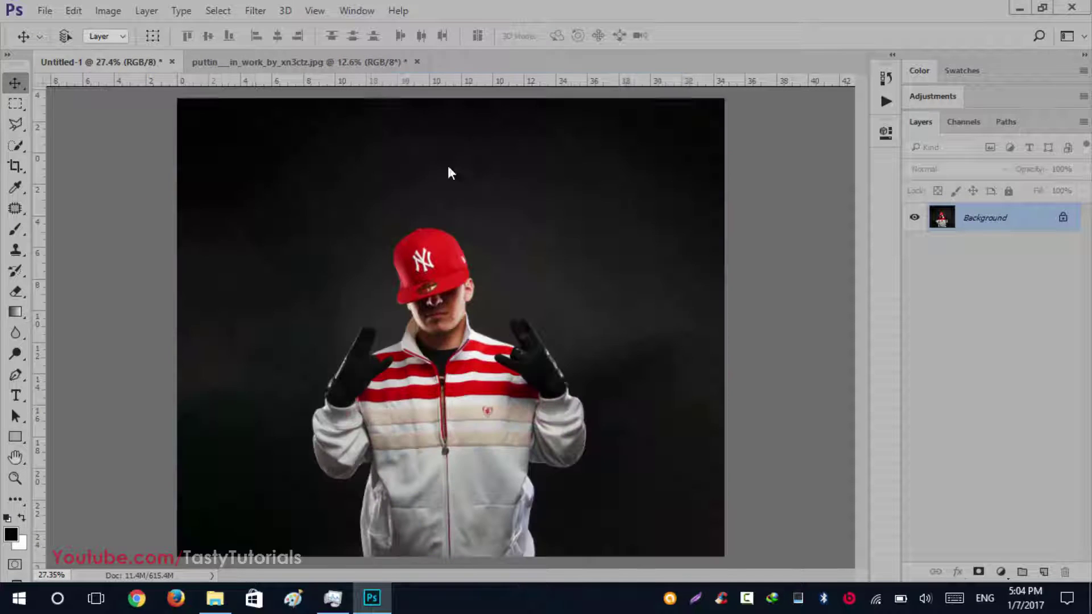
{"action": "scroll", "coordinate": [391, 267], "scroll_direction": "down", "scroll_amount": 2}
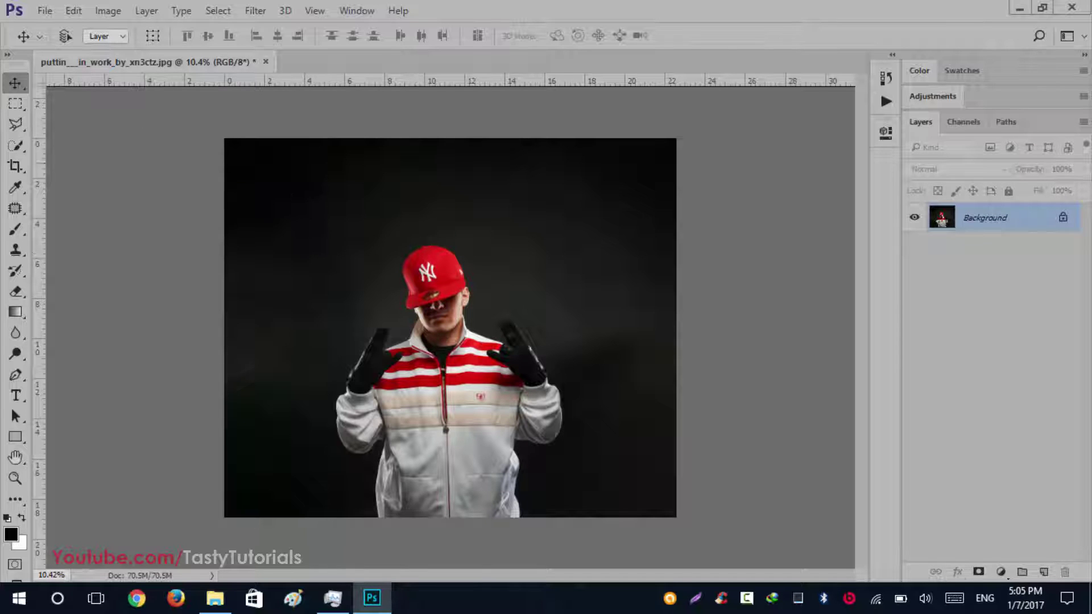
{"action": "left_click", "coordinate": [106, 12]}
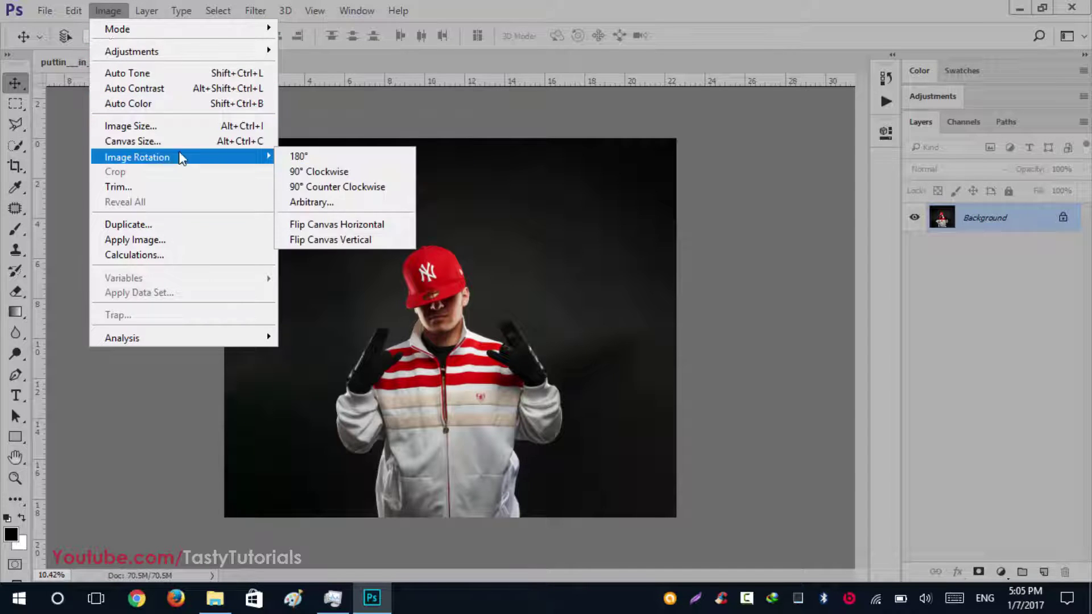
{"action": "left_click", "coordinate": [160, 129]}
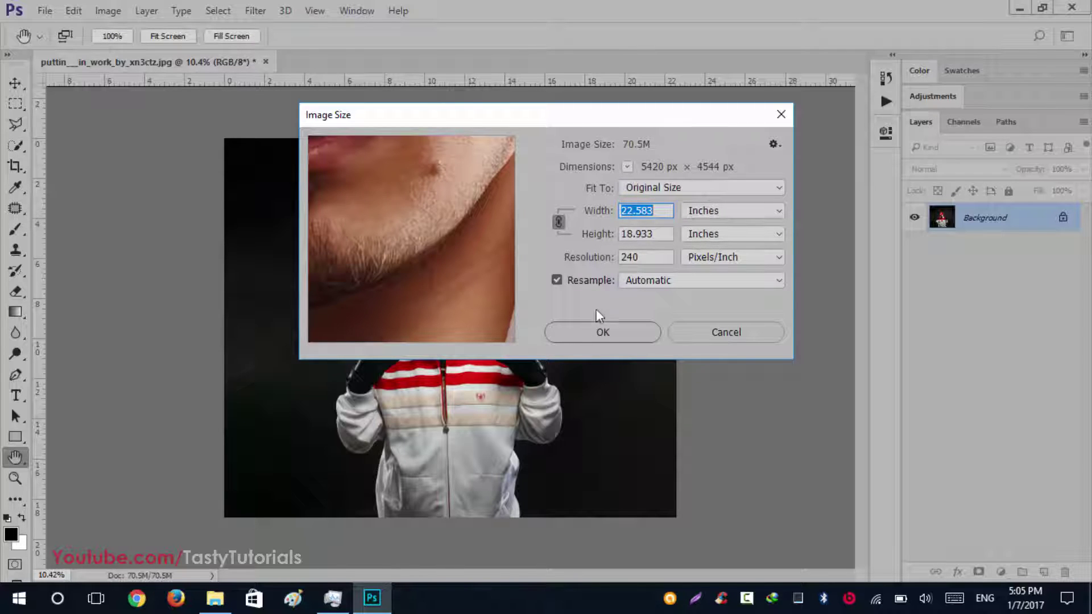
{"action": "left_click_drag", "start_coordinate": [390, 281], "coordinate": [358, 238]}
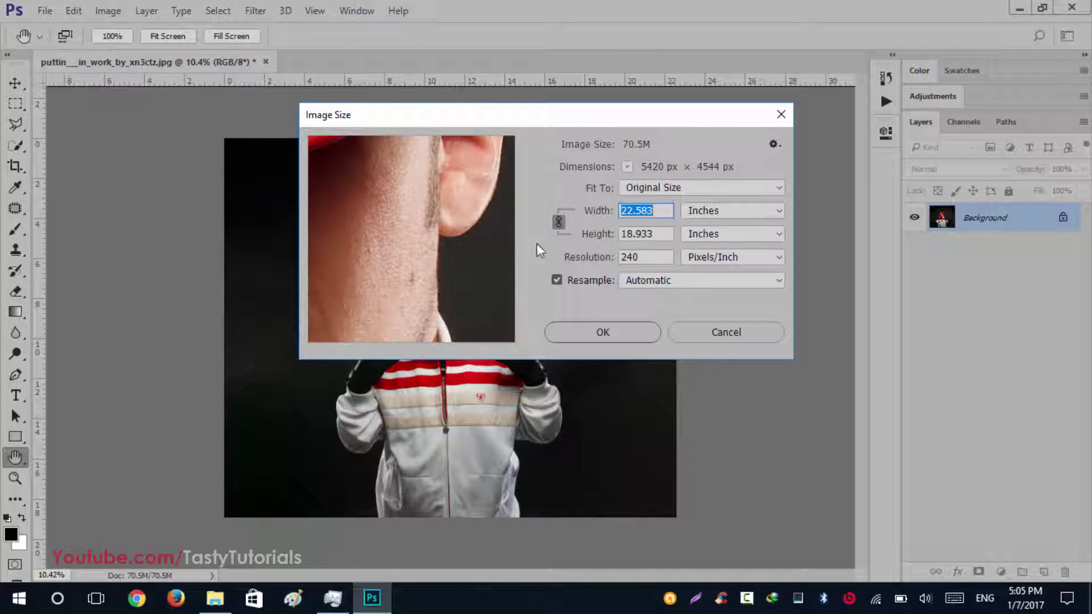
{"action": "left_click", "coordinate": [634, 256]}
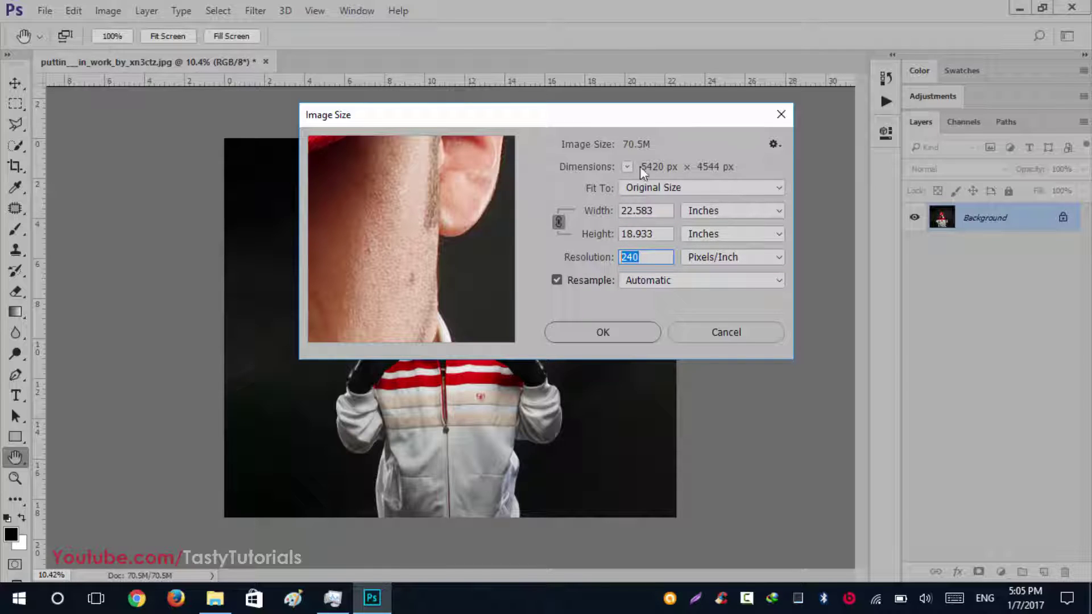
{"action": "left_click", "coordinate": [781, 114]}
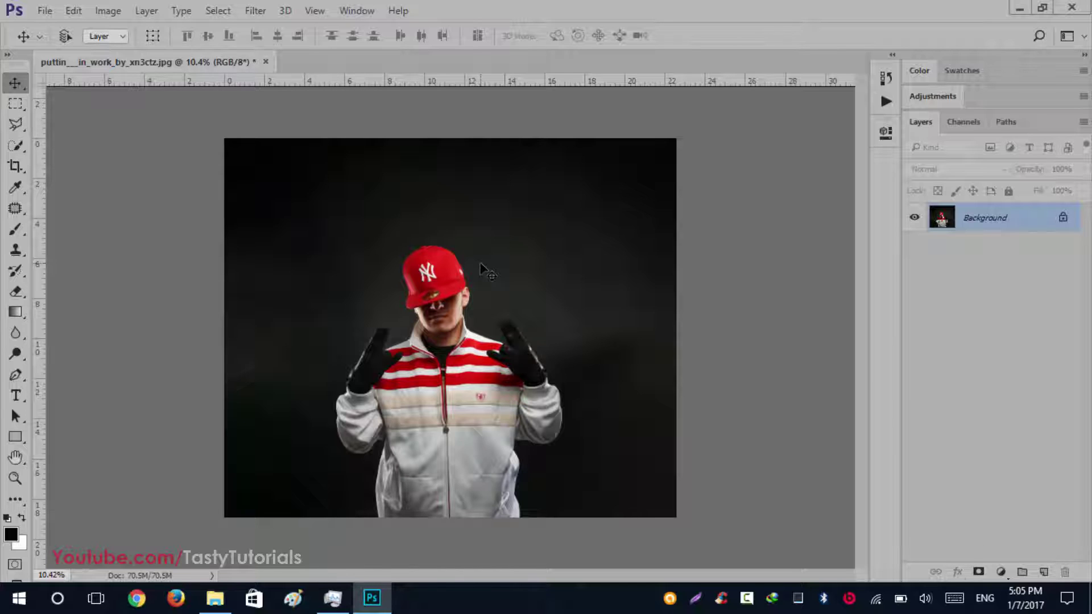
{"action": "scroll", "coordinate": [500, 333], "scroll_direction": "up", "scroll_amount": 1}
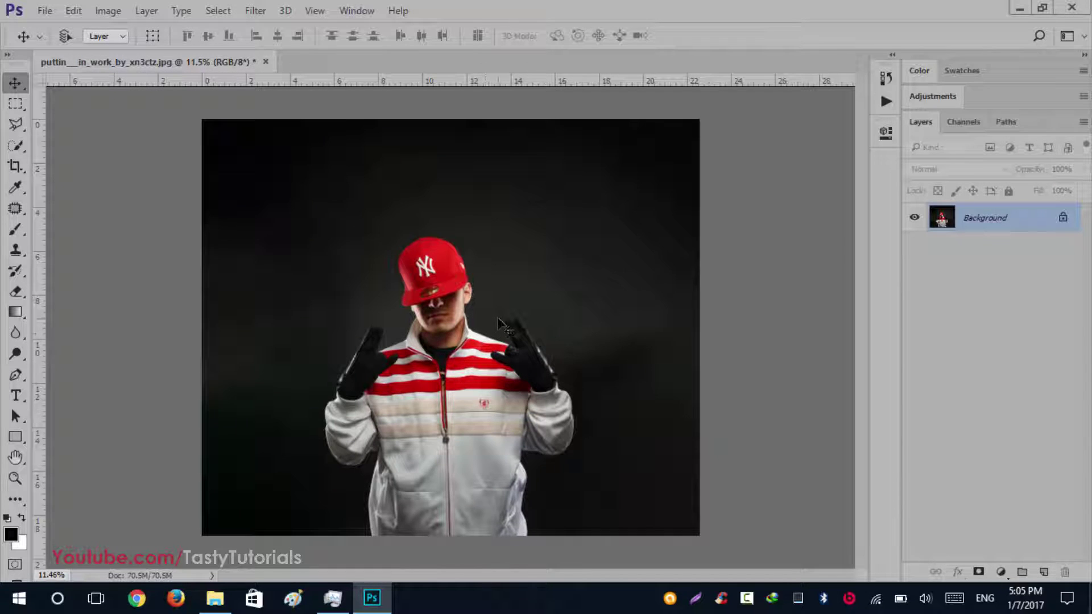
{"action": "left_click", "coordinate": [403, 11]}
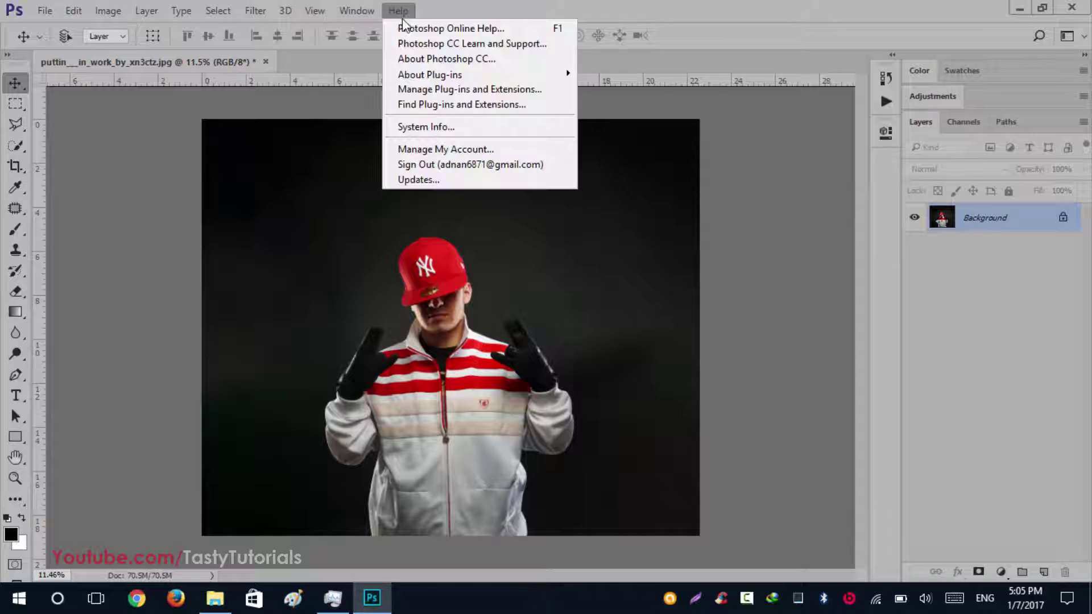
{"action": "left_click", "coordinate": [433, 59]}
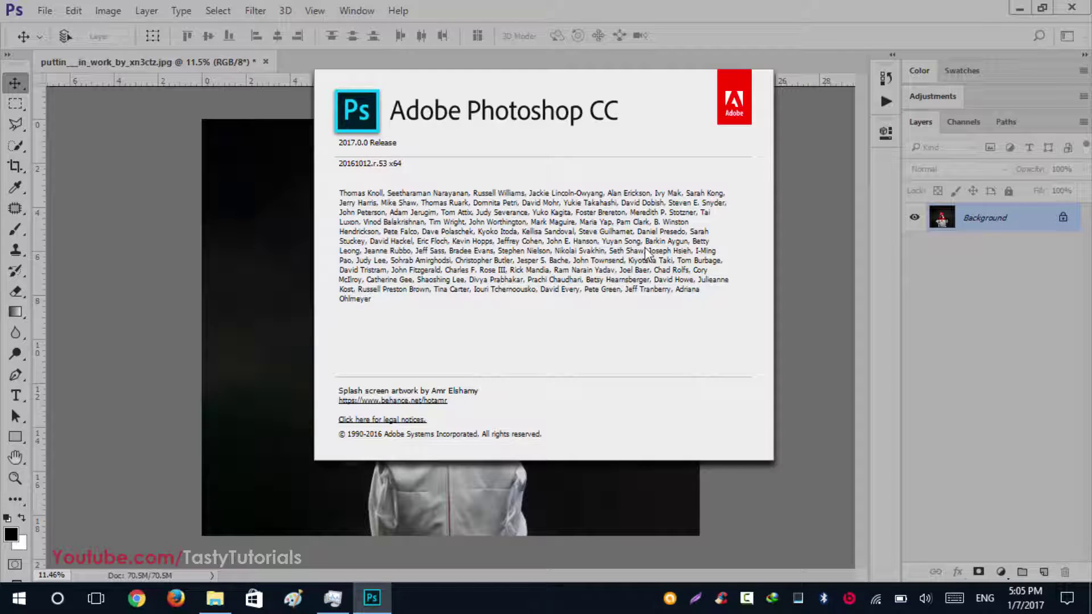
{"action": "left_click", "coordinate": [646, 250]}
{"action": "scroll", "coordinate": [415, 313], "scroll_direction": "down", "scroll_amount": 2}
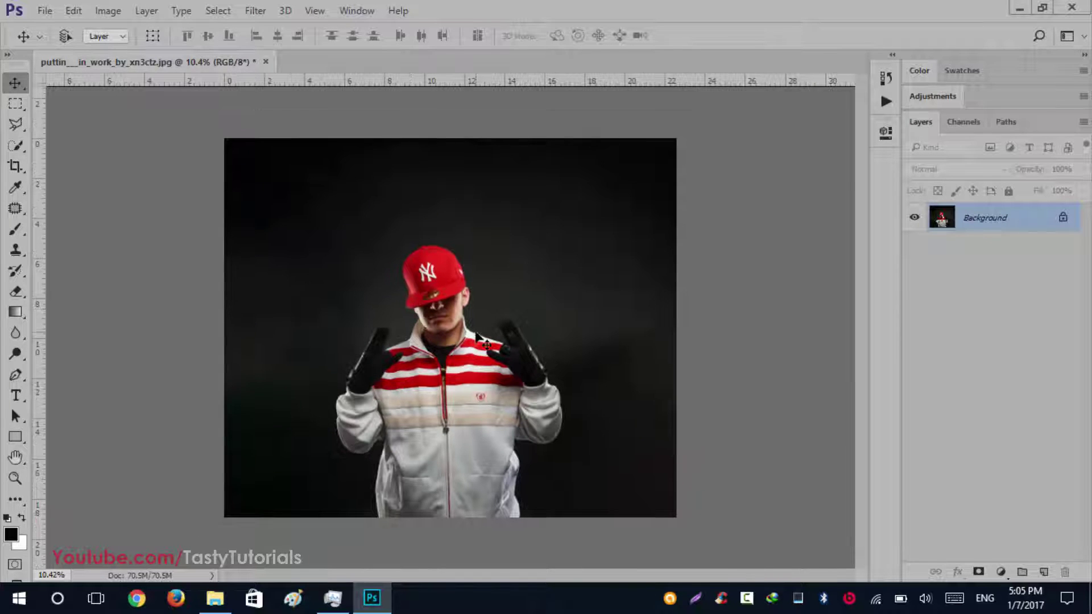
{"action": "scroll", "coordinate": [477, 340], "scroll_direction": "up", "scroll_amount": 2}
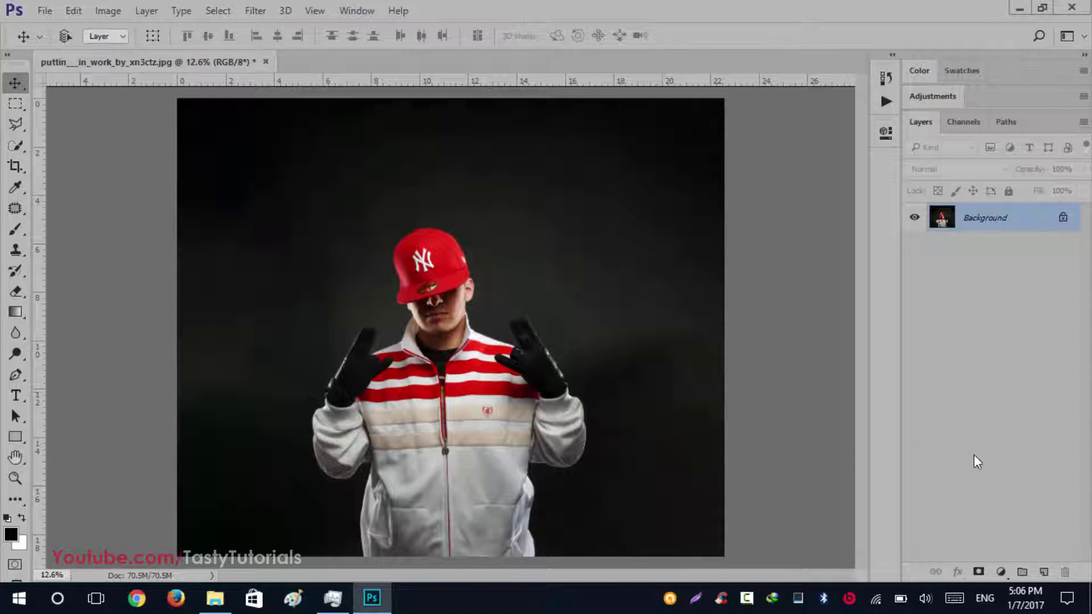
Step: Create a new layer above the Background and name it 'brush'
{"action": "left_click", "coordinate": [1044, 571]}
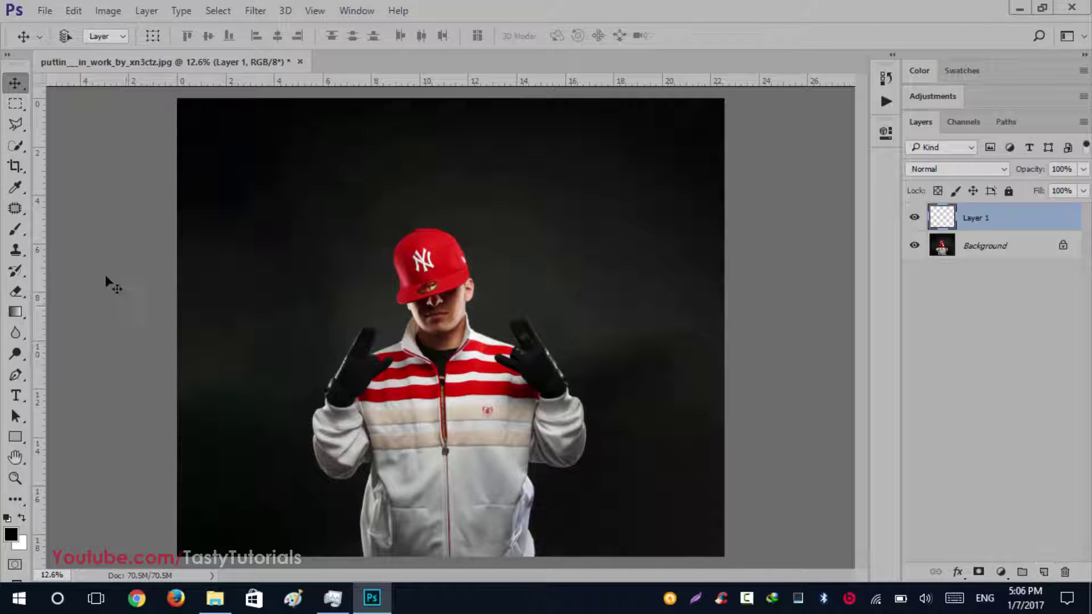
{"action": "double_click", "coordinate": [984, 220]}
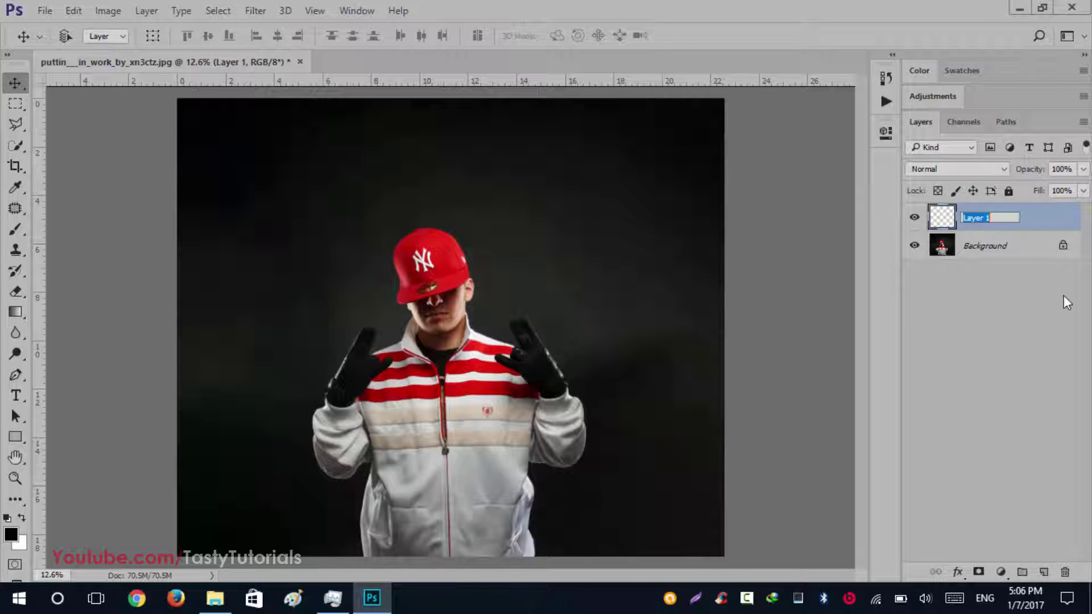
{"action": "type", "text": "brush"}
{"action": "key", "text": "Return"}
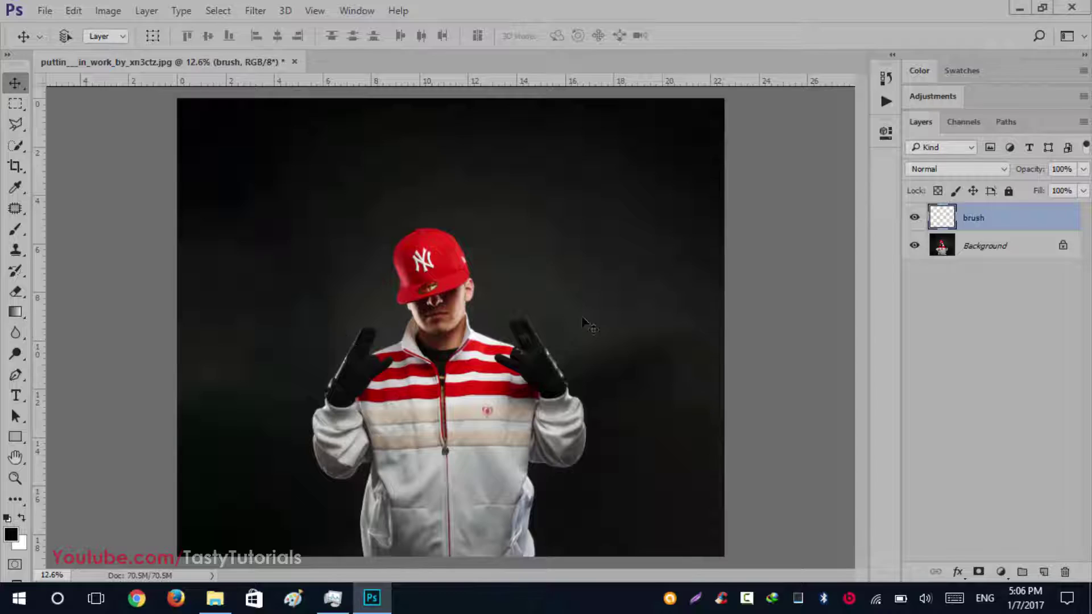
Step: With Quick Selection on the Background layer, select the man's cap, face, jacket and both sleeves
{"action": "left_click", "coordinate": [16, 146]}
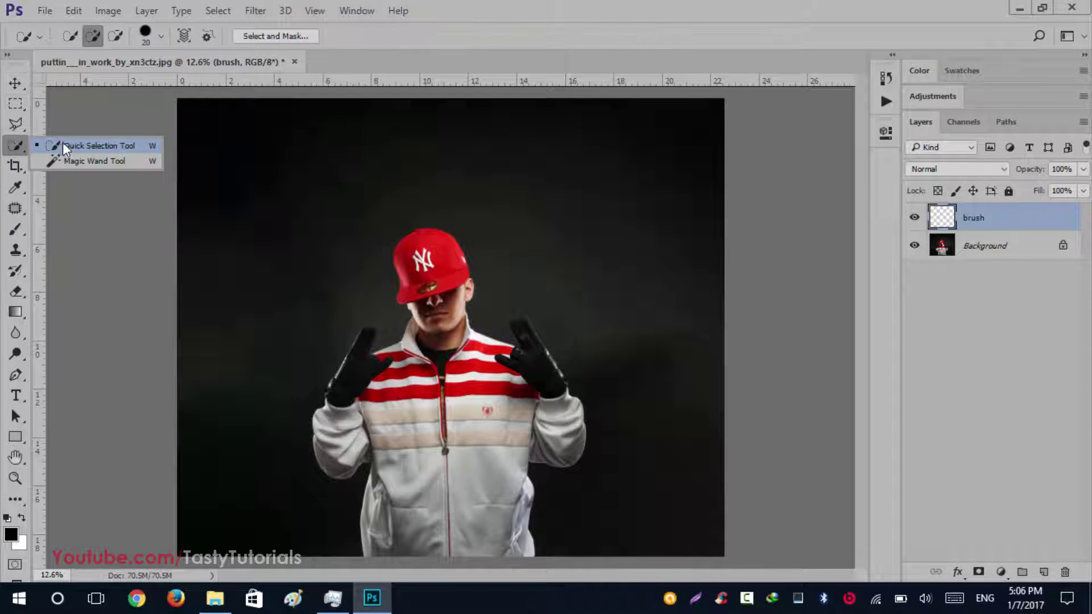
{"action": "left_click", "coordinate": [76, 148]}
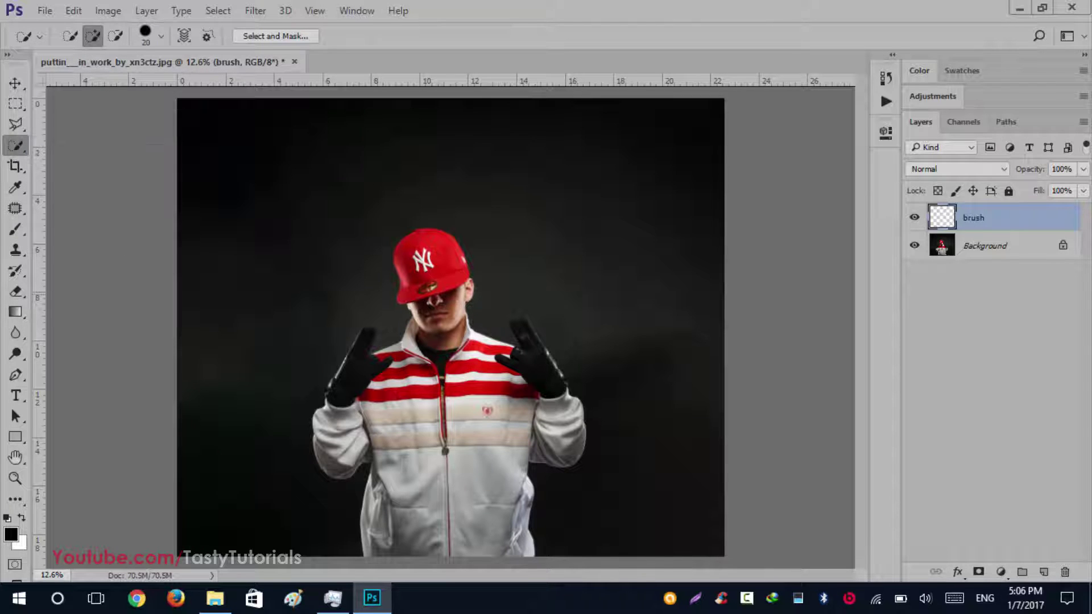
{"action": "left_click", "coordinate": [968, 255]}
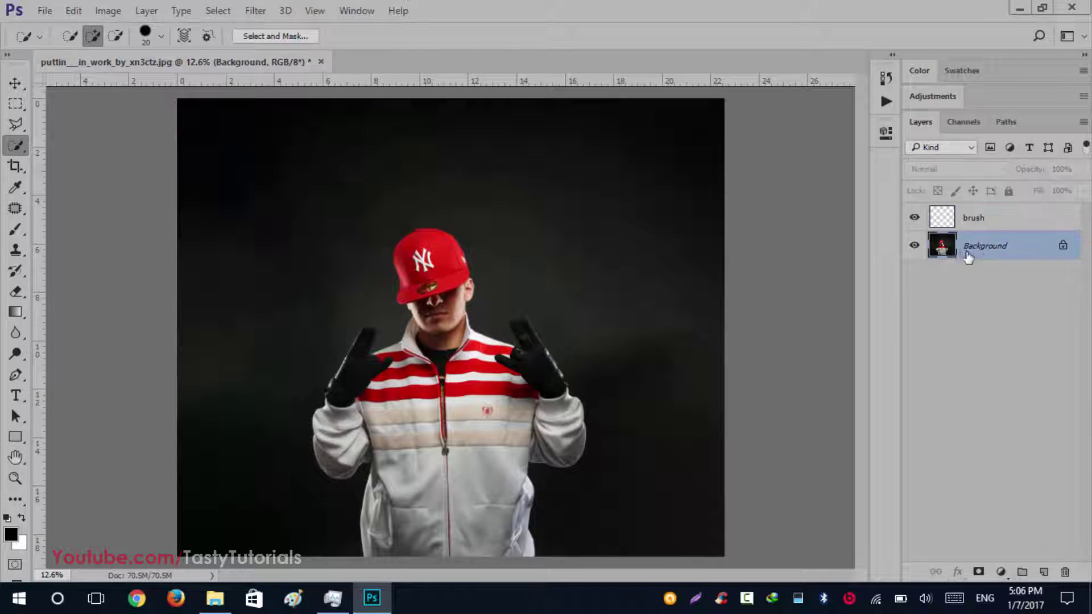
{"action": "key", "text": "ctrl+plus"}
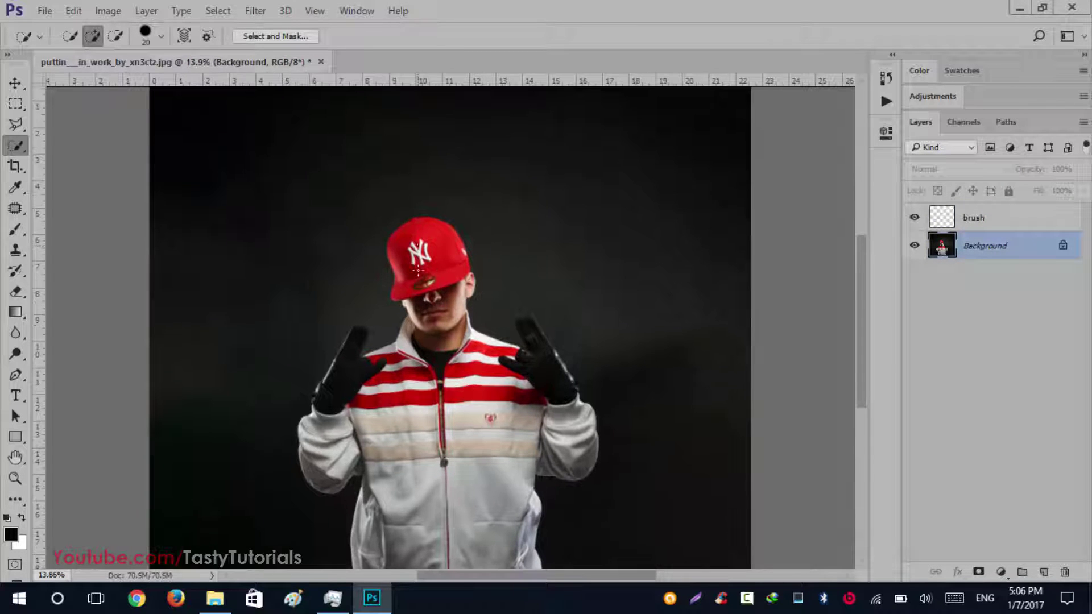
{"action": "mouse_move", "coordinate": [418, 270]}
{"action": "left_mouse_down"}
{"action": "mouse_move", "coordinate": [439, 450]}
{"action": "mouse_move", "coordinate": [424, 504]}
{"action": "mouse_move", "coordinate": [488, 474]}
{"action": "mouse_move", "coordinate": [476, 367]}
{"action": "mouse_move", "coordinate": [523, 353]}
{"action": "mouse_move", "coordinate": [547, 378]}
{"action": "mouse_move", "coordinate": [526, 333]}
{"action": "left_mouse_up"}
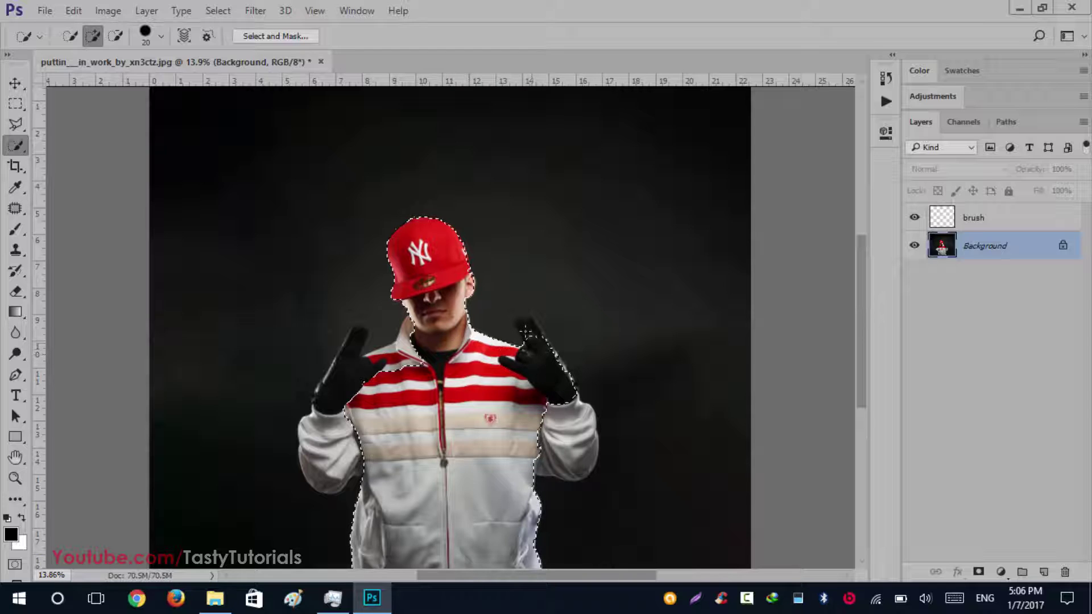
{"action": "left_click_drag", "start_coordinate": [555, 375], "coordinate": [579, 460]}
{"action": "mouse_move", "coordinate": [316, 481]}
{"action": "left_mouse_down"}
{"action": "mouse_move", "coordinate": [349, 432]}
{"action": "mouse_move", "coordinate": [345, 363]}
{"action": "left_mouse_up"}
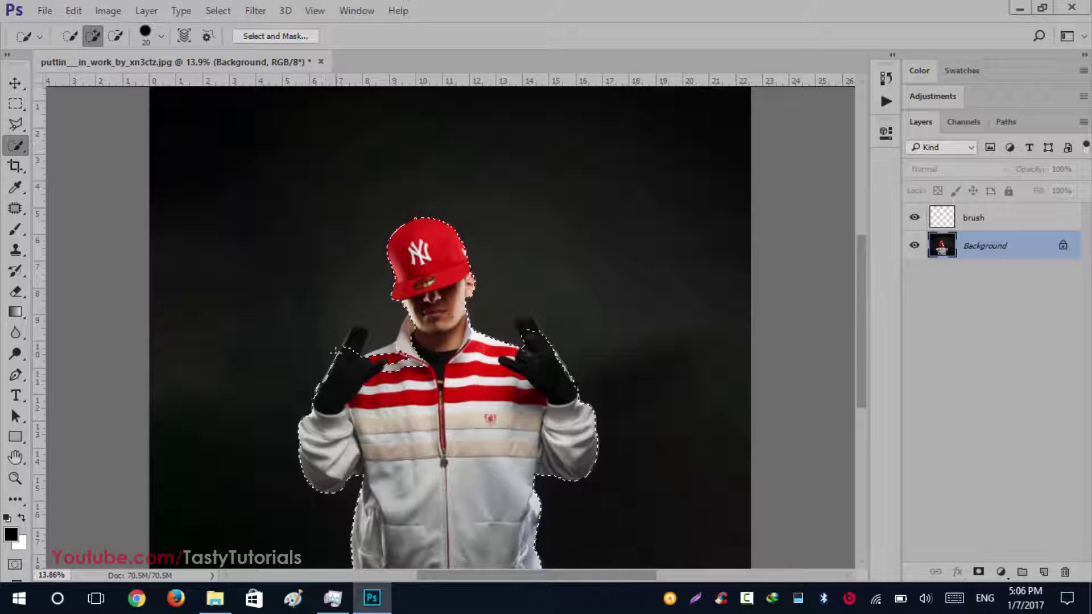
Step: Extend the selection along the left glove's edge and up its raised finger
{"action": "scroll", "coordinate": [338, 370], "scroll_direction": "up", "scroll_amount": 3}
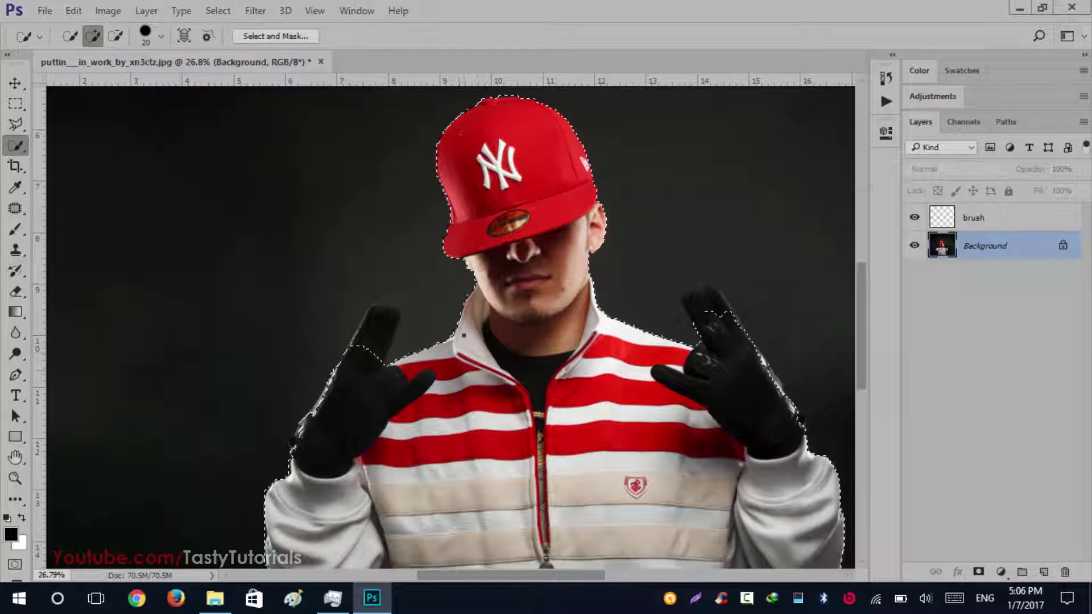
{"action": "scroll", "coordinate": [290, 396], "scroll_direction": "up", "scroll_amount": 1}
{"action": "scroll", "coordinate": [398, 395], "scroll_direction": "up", "scroll_amount": 2}
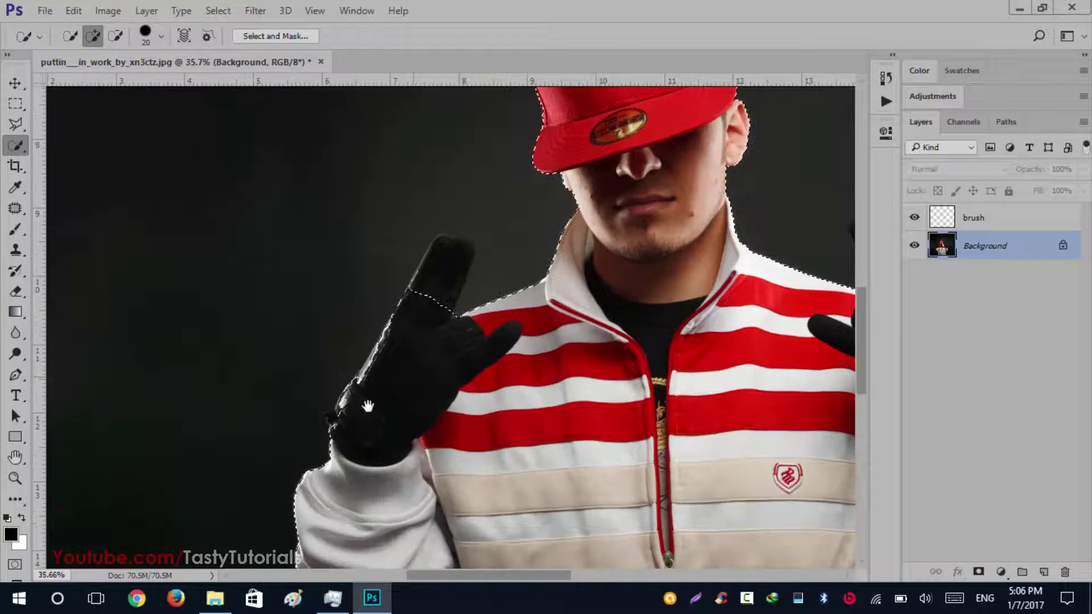
{"action": "left_click_drag", "start_coordinate": [327, 414], "coordinate": [363, 371]}
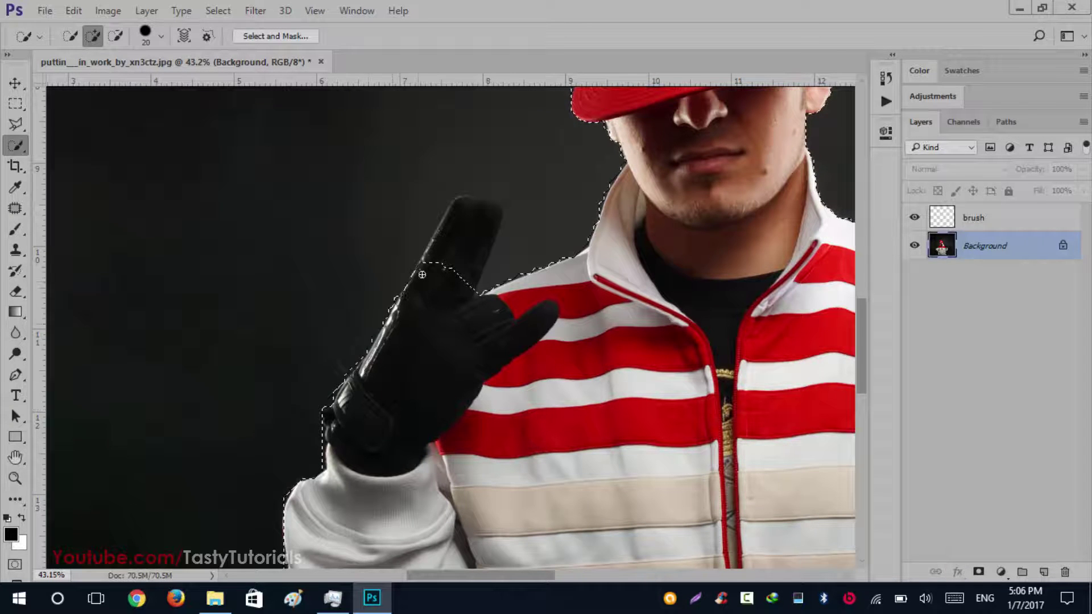
{"action": "left_click_drag", "start_coordinate": [422, 275], "coordinate": [452, 226]}
{"action": "mouse_move", "coordinate": [430, 264]}
{"action": "left_mouse_down"}
{"action": "mouse_move", "coordinate": [461, 210]}
{"action": "mouse_move", "coordinate": [493, 210]}
{"action": "mouse_move", "coordinate": [492, 233]}
{"action": "left_mouse_up"}
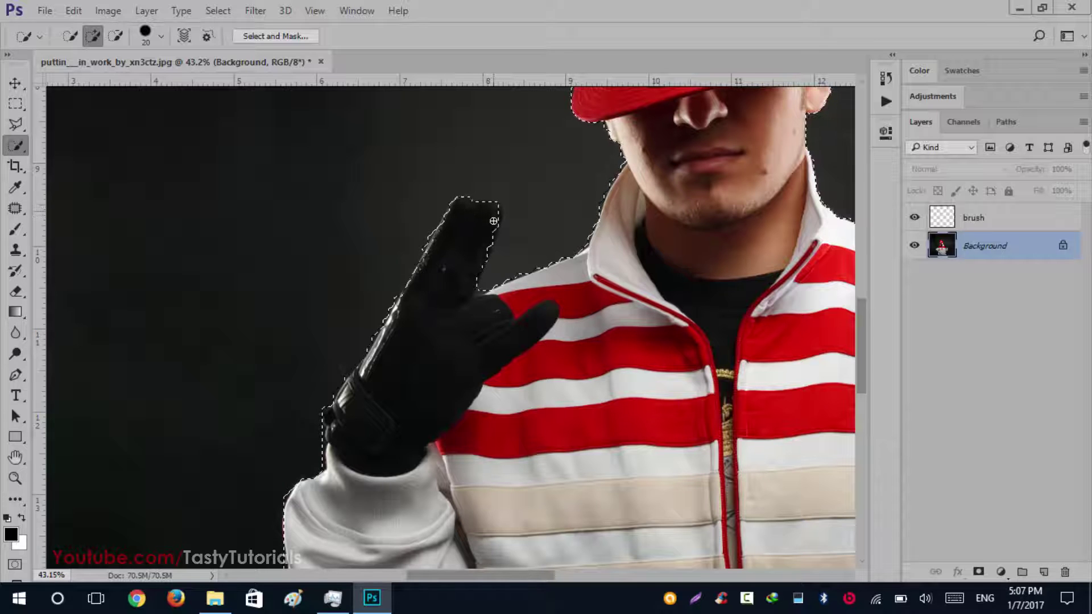
Step: Add the other glove's fingers and the top fingertips to the selection
{"action": "scroll", "coordinate": [333, 450], "scroll_direction": "down", "scroll_amount": 2}
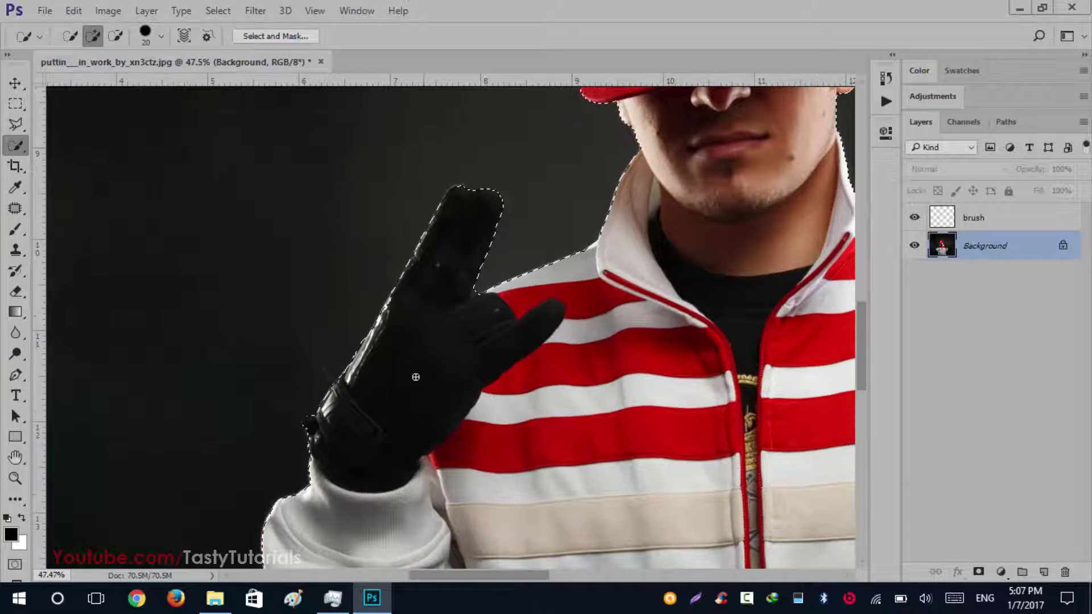
{"action": "scroll", "coordinate": [594, 347], "scroll_direction": "down", "scroll_amount": 2}
{"action": "scroll", "coordinate": [644, 379], "scroll_direction": "up", "scroll_amount": 4}
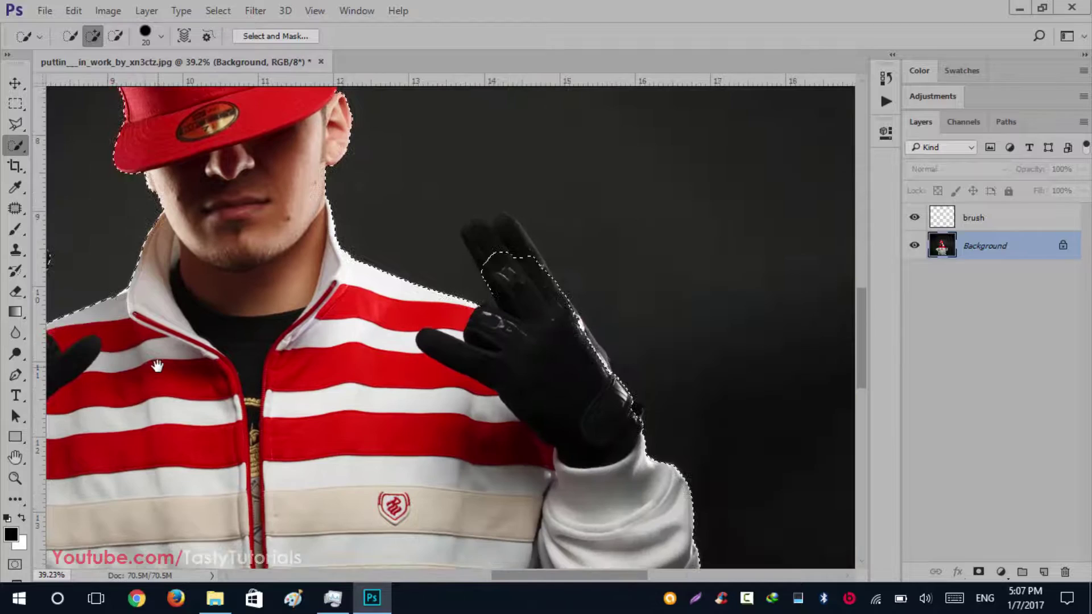
{"action": "left_click_drag", "start_coordinate": [644, 380], "coordinate": [597, 316]}
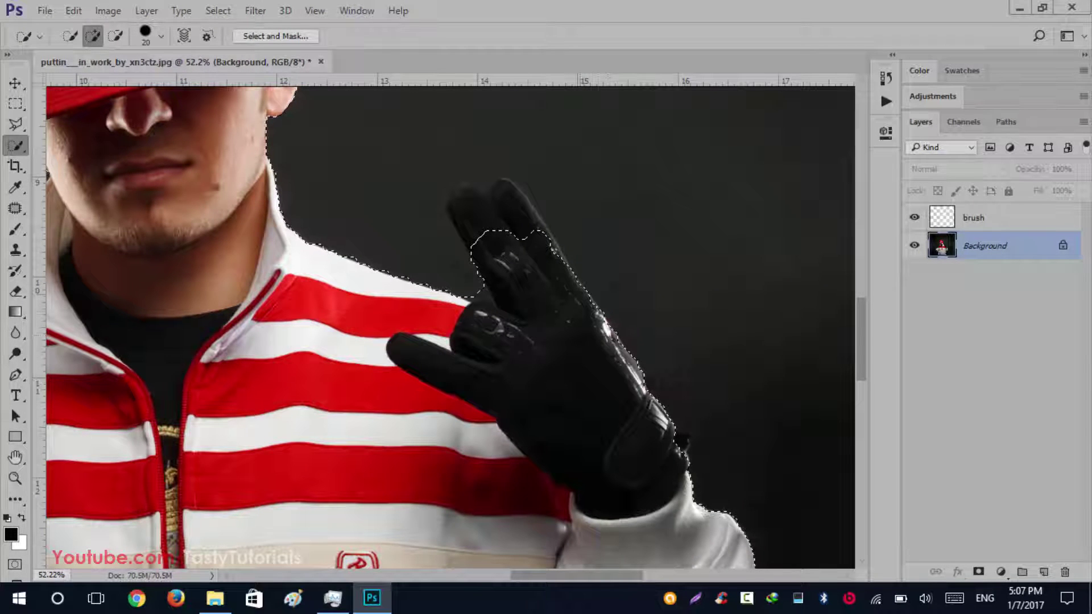
{"action": "mouse_move", "coordinate": [481, 236]}
{"action": "left_mouse_down"}
{"action": "mouse_move", "coordinate": [472, 210]}
{"action": "mouse_move", "coordinate": [516, 192]}
{"action": "left_mouse_up"}
{"action": "left_click", "coordinate": [508, 180]}
{"action": "left_click", "coordinate": [466, 187]}
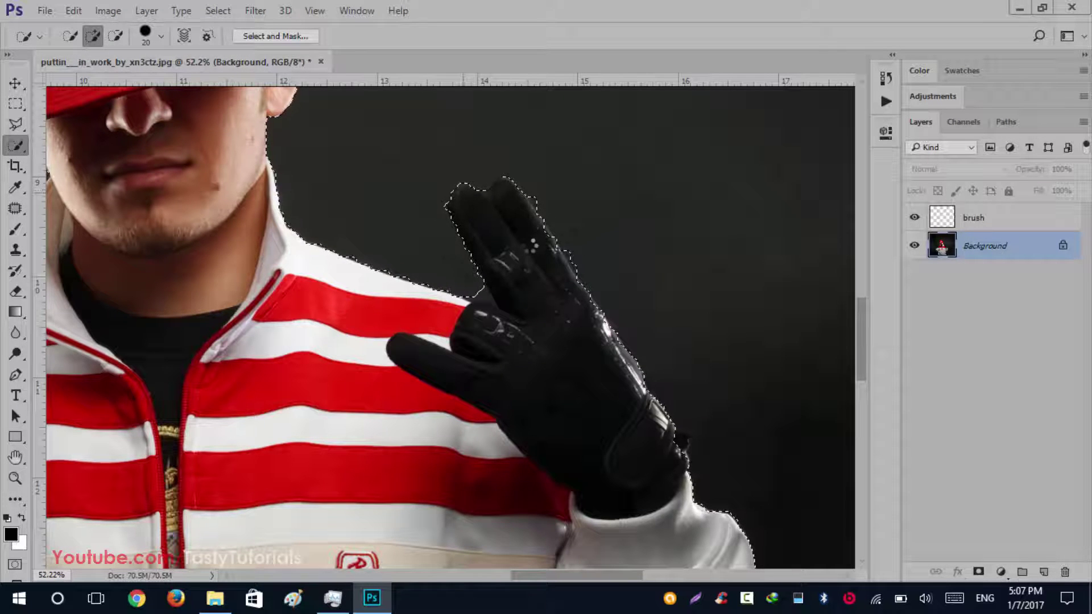
{"action": "left_click", "coordinate": [529, 246]}
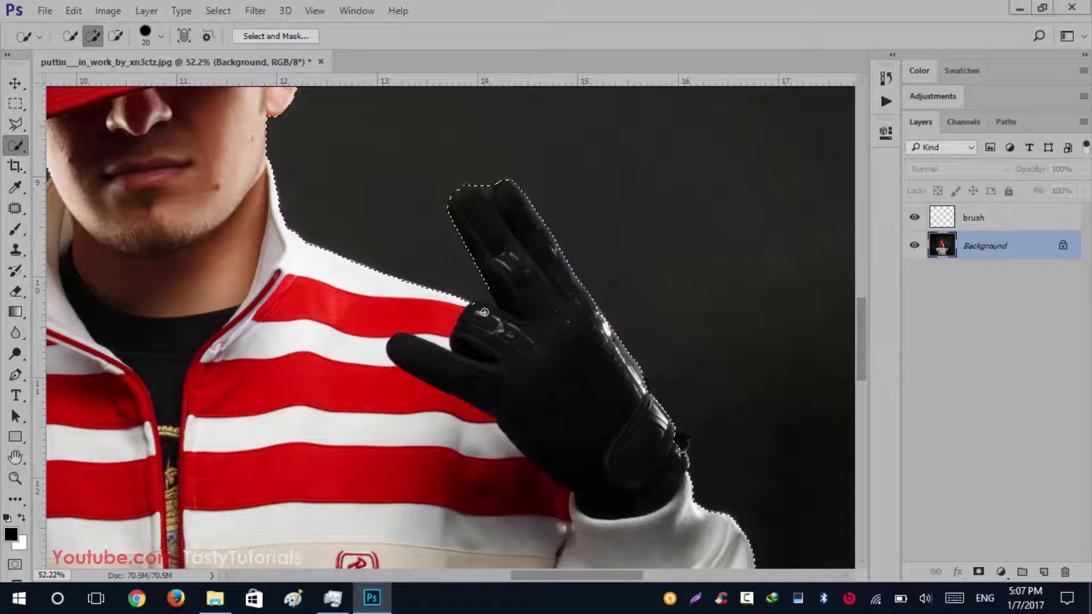
Step: Subtract from the selection along the glove's finger edge with Alt held
{"action": "key", "text": "alt"}
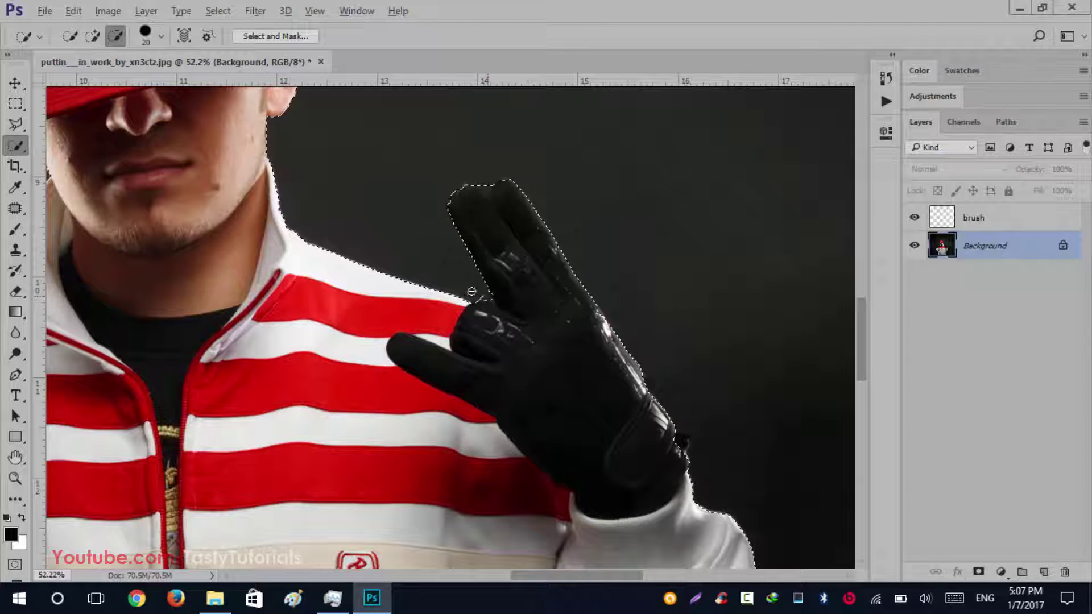
{"action": "scroll", "coordinate": [531, 217], "scroll_direction": "down", "scroll_amount": 3}
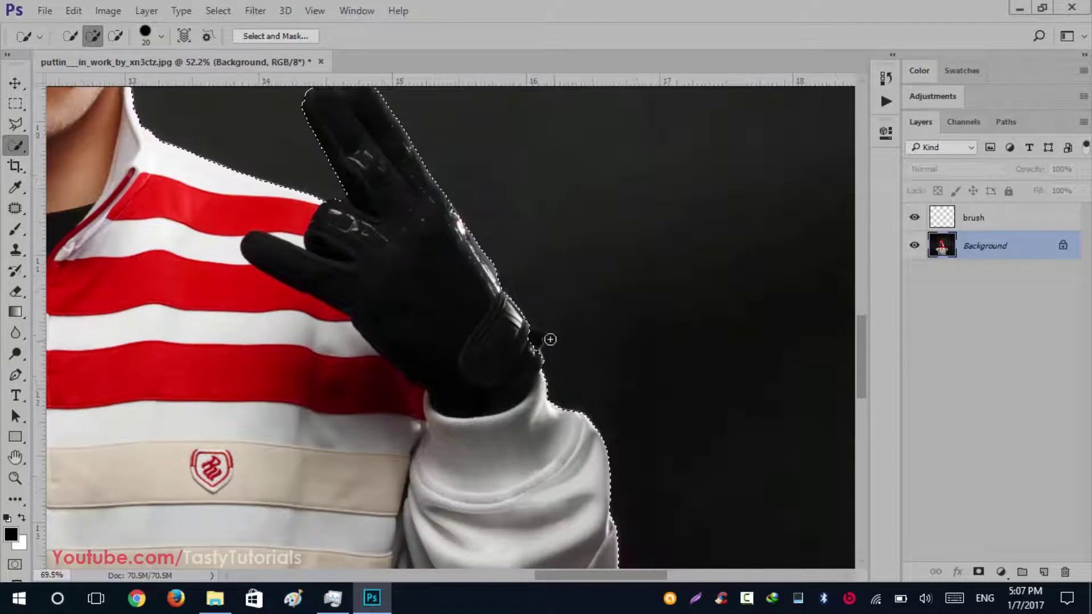
{"action": "scroll", "coordinate": [539, 331], "scroll_direction": "up", "scroll_amount": 3}
{"action": "mouse_move", "coordinate": [538, 331]}
{"action": "left_mouse_down"}
{"action": "mouse_move", "coordinate": [510, 355]}
{"action": "mouse_move", "coordinate": [437, 261]}
{"action": "mouse_move", "coordinate": [449, 223]}
{"action": "mouse_move", "coordinate": [445, 256]}
{"action": "mouse_move", "coordinate": [516, 342]}
{"action": "mouse_move", "coordinate": [534, 338]}
{"action": "mouse_move", "coordinate": [514, 359]}
{"action": "left_mouse_up"}
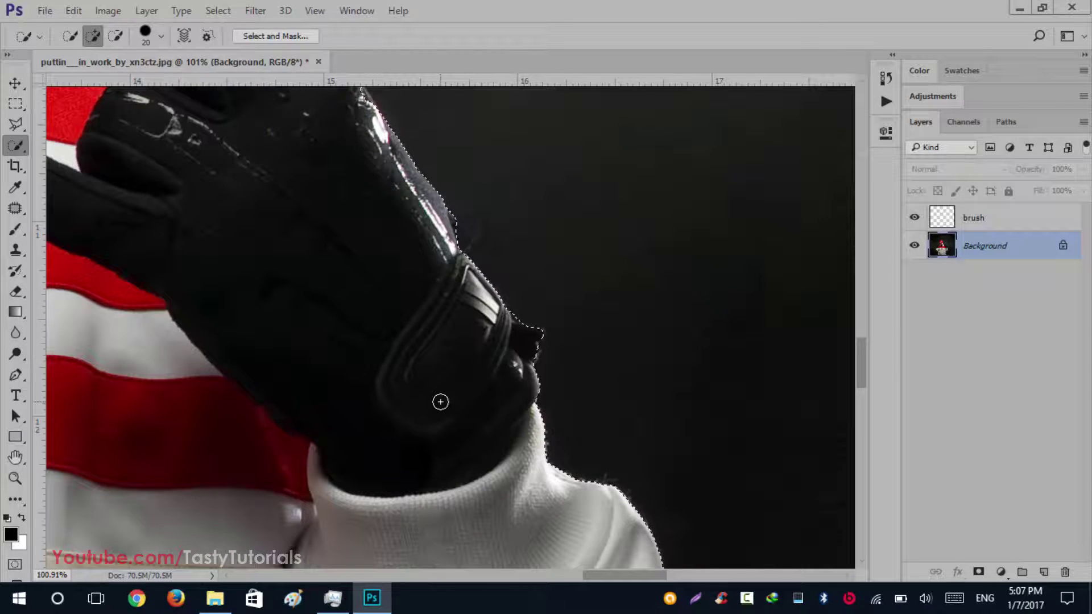
Step: Refine the left glove's edge, then step back that last change with Ctrl+Alt+Z
{"action": "scroll", "coordinate": [441, 397], "scroll_direction": "down", "scroll_amount": 4}
{"action": "scroll", "coordinate": [299, 366], "scroll_direction": "left", "scroll_amount": 5}
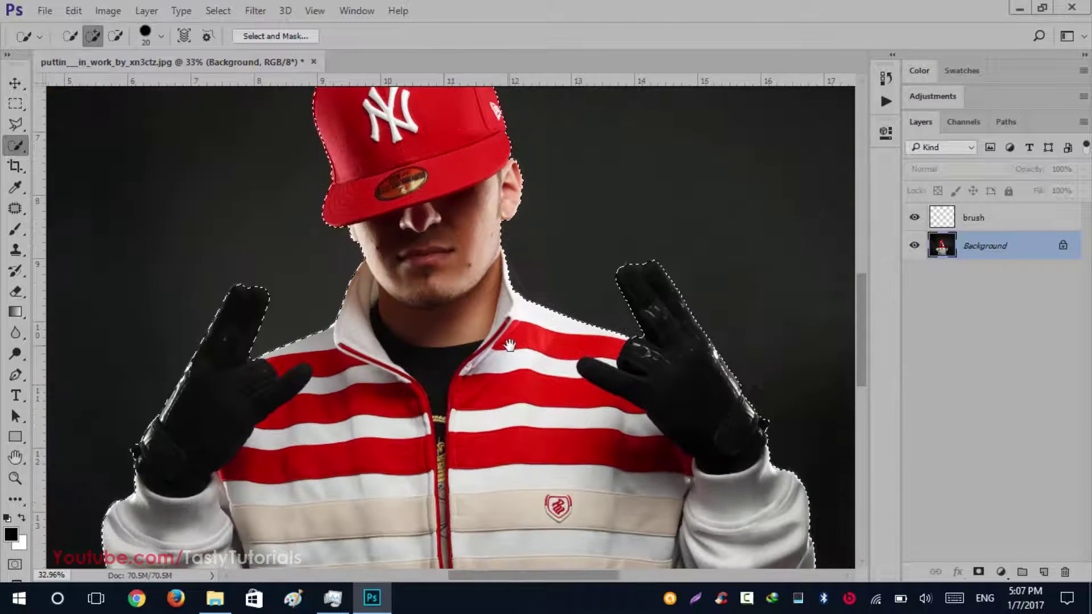
{"action": "scroll", "coordinate": [183, 309], "scroll_direction": "up", "scroll_amount": 1}
{"action": "scroll", "coordinate": [183, 310], "scroll_direction": "up", "scroll_amount": 4}
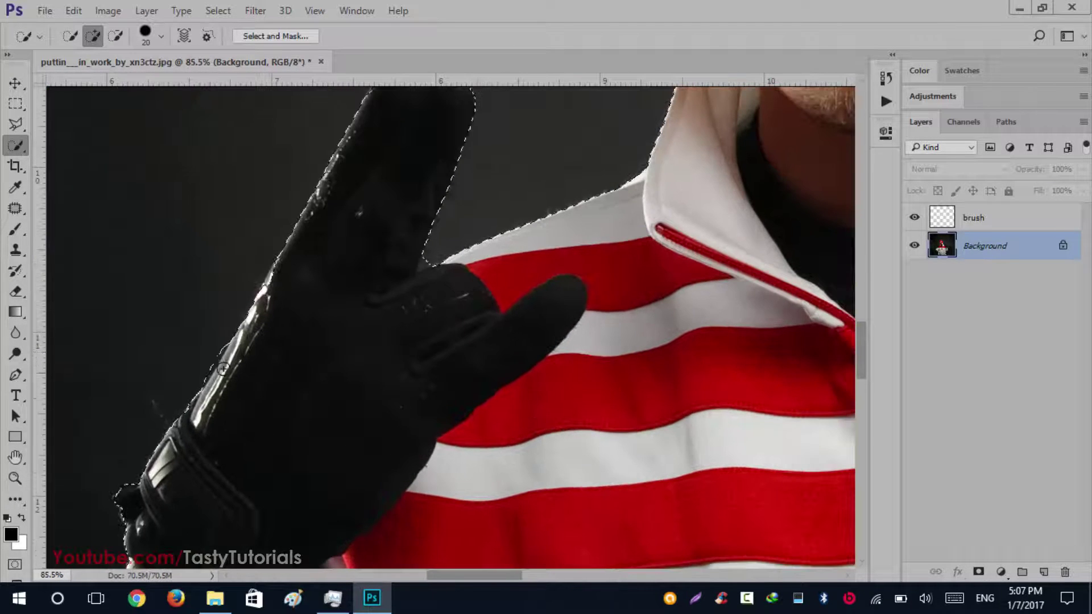
{"action": "left_click_drag", "start_coordinate": [267, 304], "coordinate": [196, 429]}
{"action": "scroll", "coordinate": [177, 495], "scroll_direction": "down", "scroll_amount": 1}
{"action": "scroll", "coordinate": [153, 496], "scroll_direction": "down", "scroll_amount": 4}
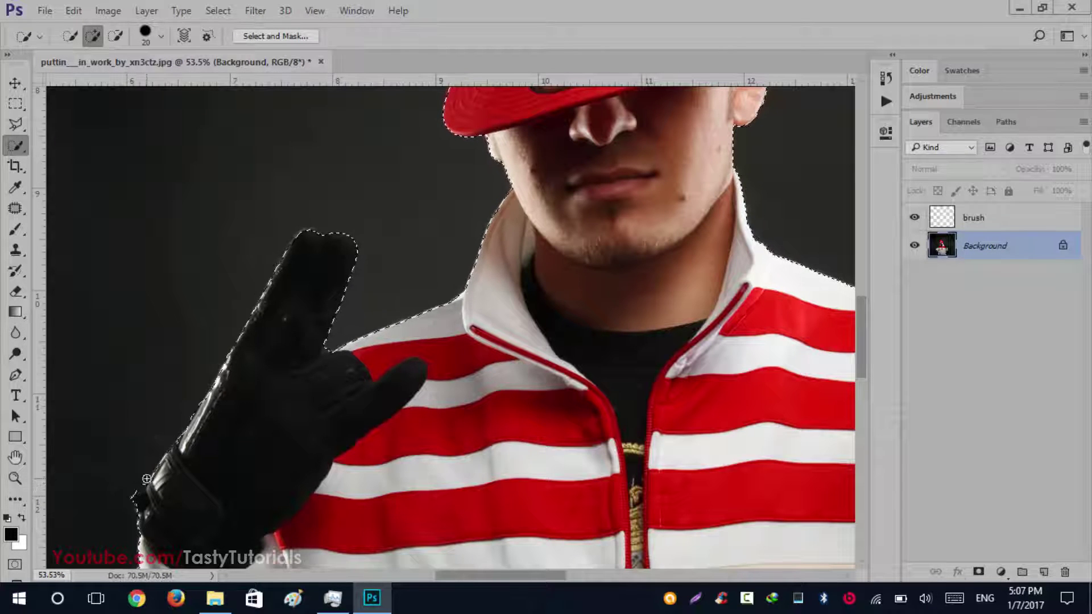
{"action": "key", "text": "ctrl+alt+z"}
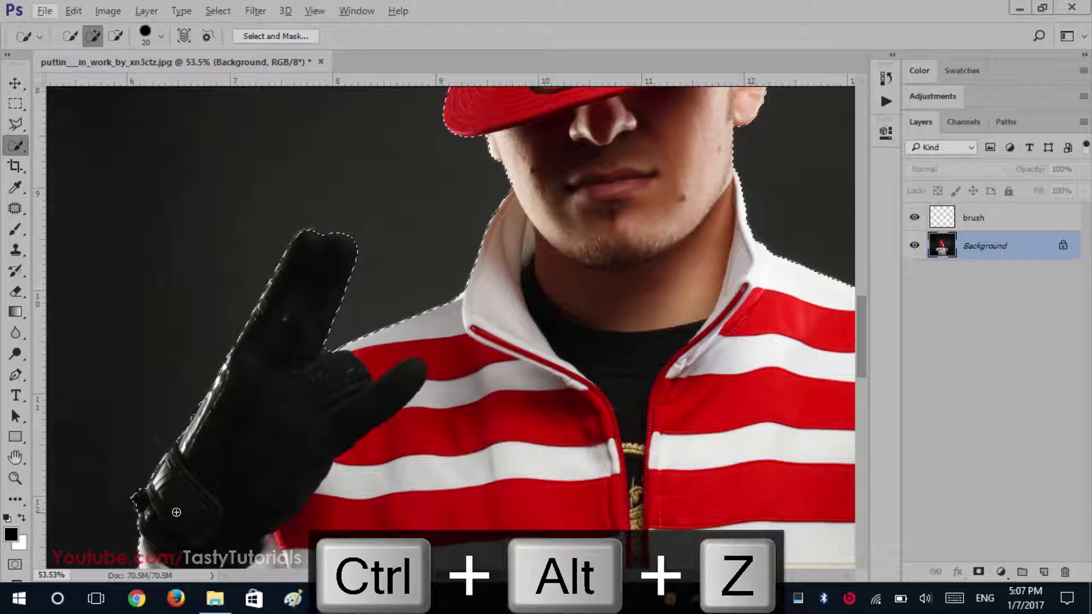
{"action": "scroll", "coordinate": [187, 495], "scroll_direction": "down", "scroll_amount": 10}
{"action": "scroll", "coordinate": [274, 419], "scroll_direction": "down", "scroll_amount": 3}
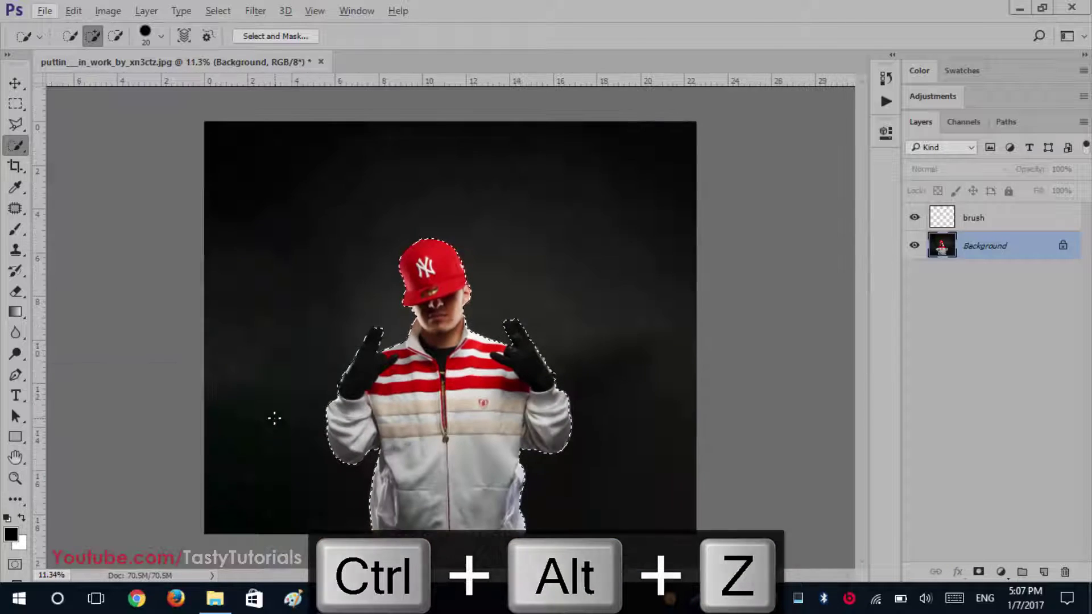
Step: Make the brush layer active and set the foreground colour to bright green
{"action": "scroll", "coordinate": [511, 482], "scroll_direction": "up", "scroll_amount": 1}
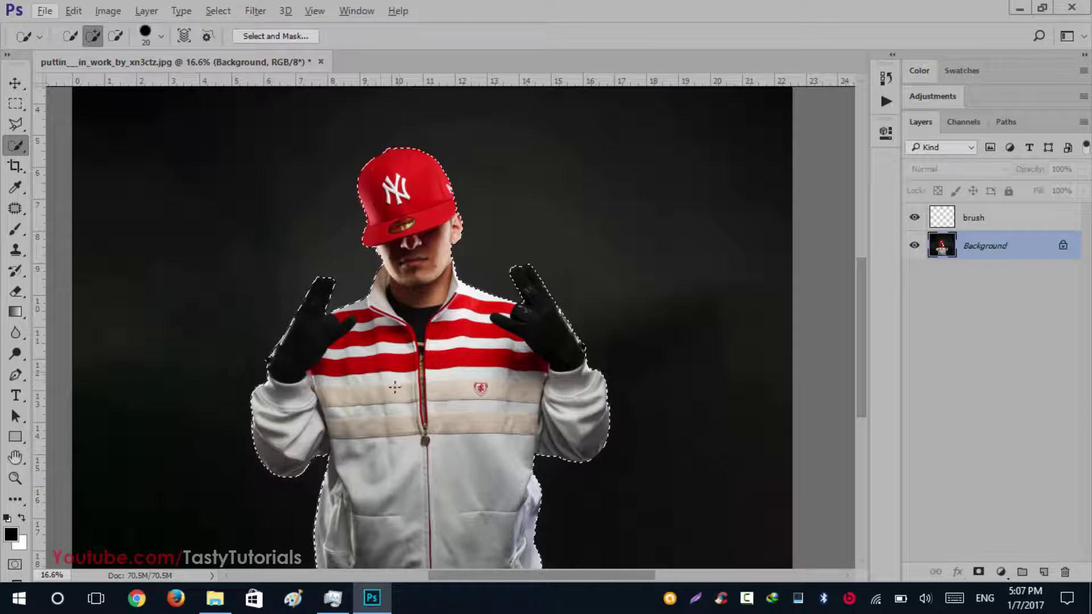
{"action": "left_click", "coordinate": [960, 222]}
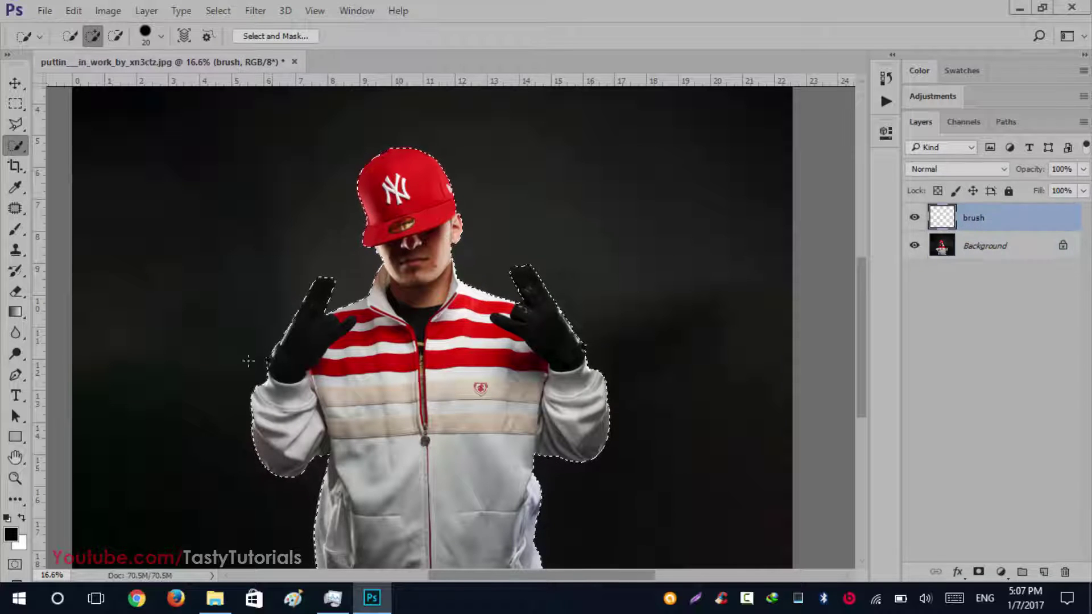
{"action": "left_click", "coordinate": [920, 72]}
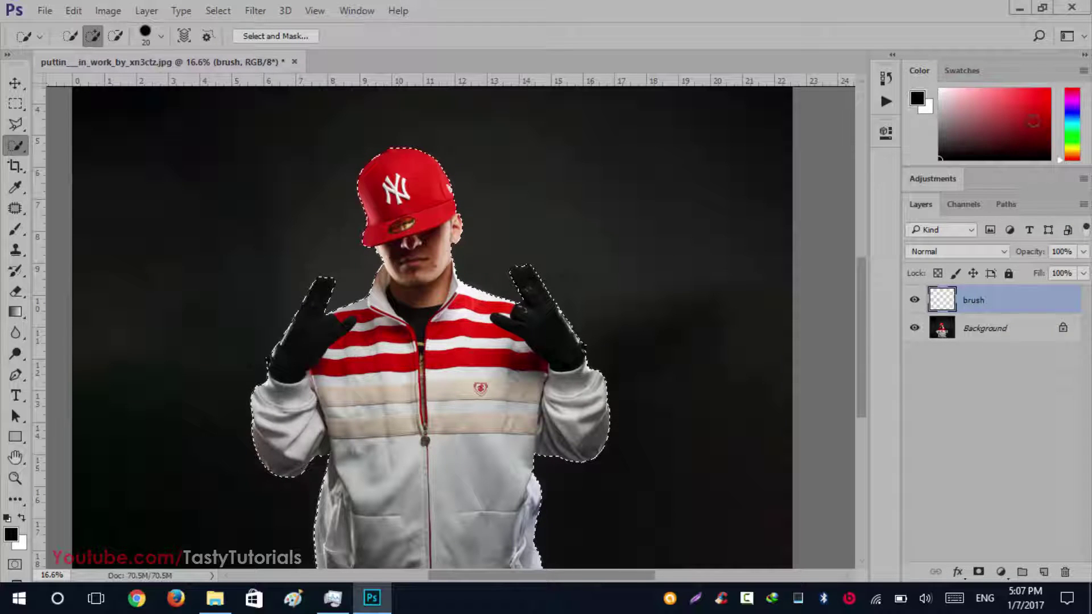
{"action": "left_click", "coordinate": [1073, 133]}
{"action": "mouse_move", "coordinate": [1076, 137]}
{"action": "left_mouse_down"}
{"action": "mouse_move", "coordinate": [1080, 100]}
{"action": "mouse_move", "coordinate": [1072, 136]}
{"action": "left_mouse_up"}
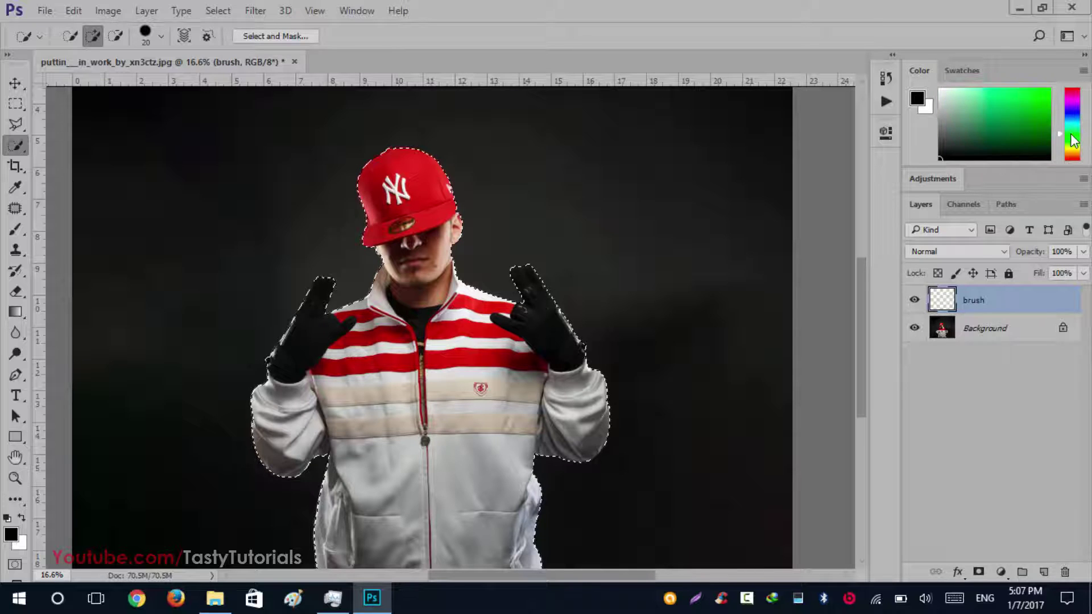
{"action": "left_click", "coordinate": [1050, 90]}
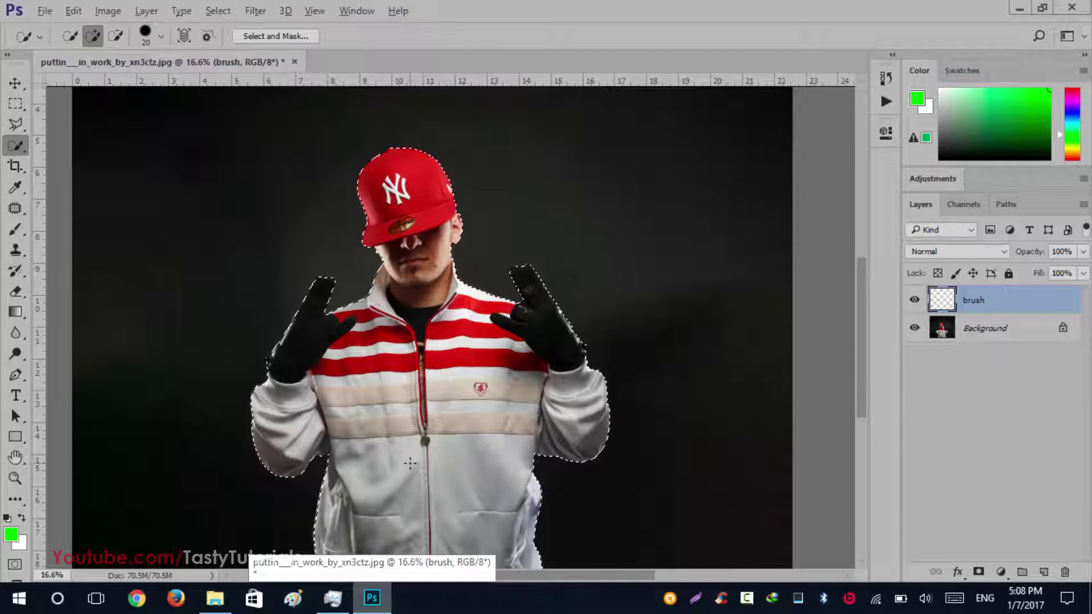
Step: Fill the selected figure with the green foreground colour, then deselect
{"action": "key", "text": "alt+BackSpace"}
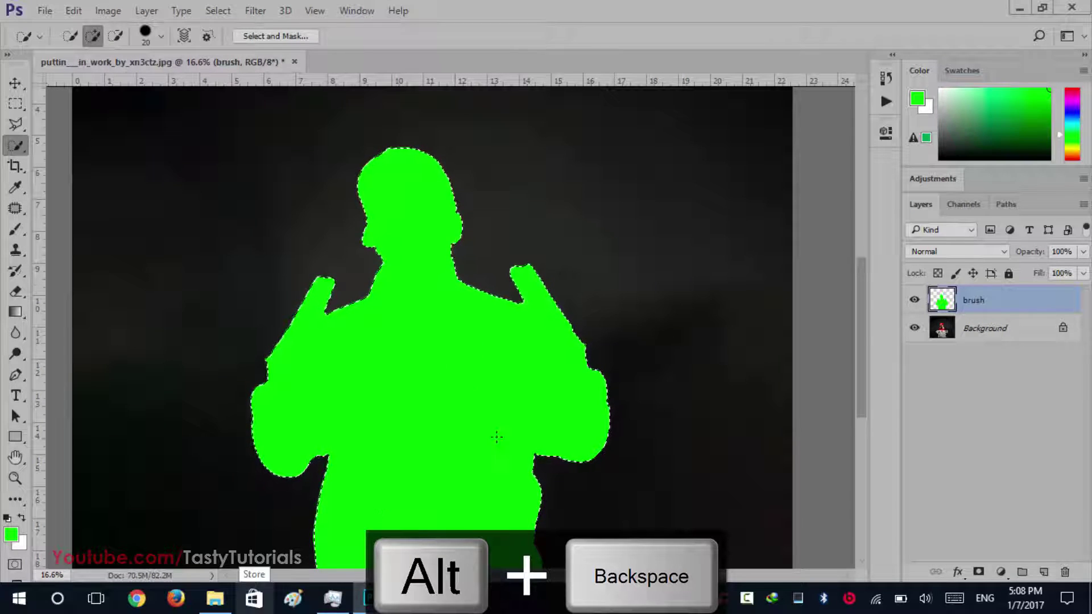
{"action": "scroll", "coordinate": [406, 380], "scroll_direction": "down", "scroll_amount": 2}
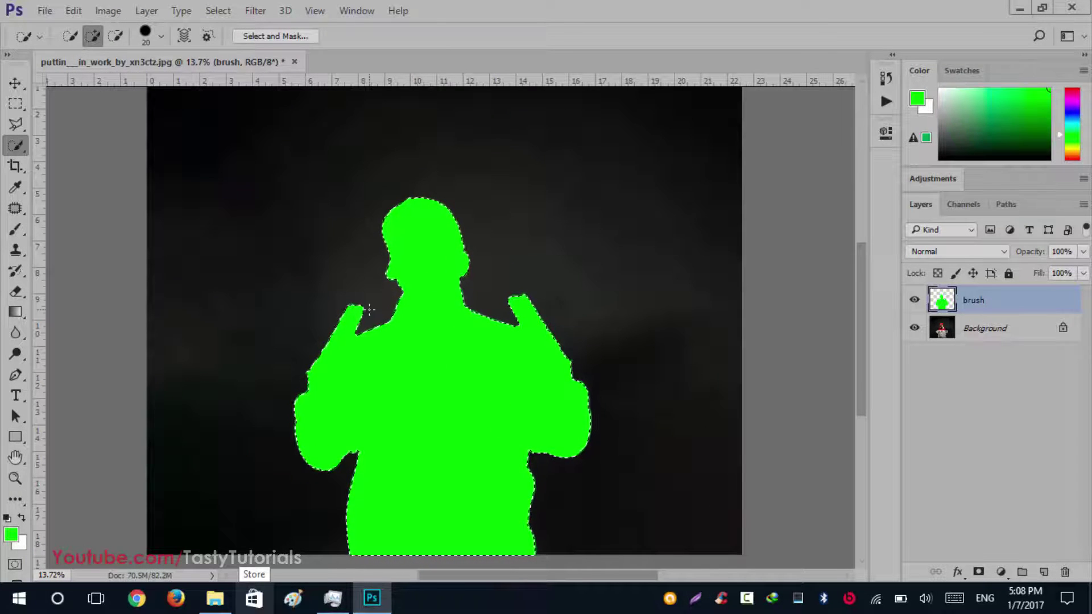
{"action": "left_click", "coordinate": [73, 11]}
{"action": "left_click", "coordinate": [130, 251]}
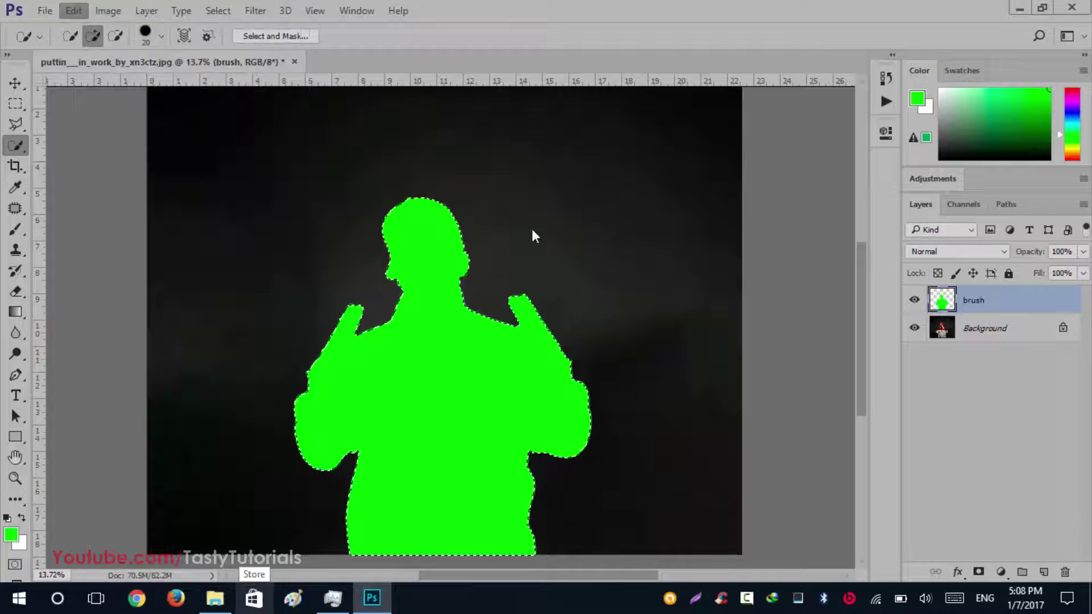
{"action": "left_click", "coordinate": [777, 91]}
{"action": "left_click", "coordinate": [773, 100]}
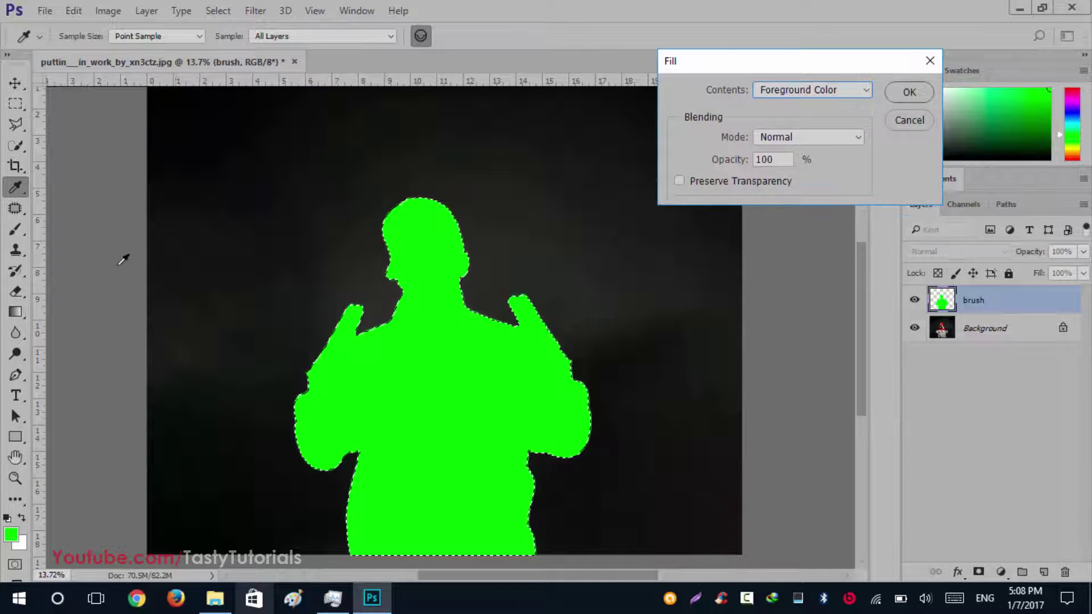
{"action": "left_click", "coordinate": [909, 91]}
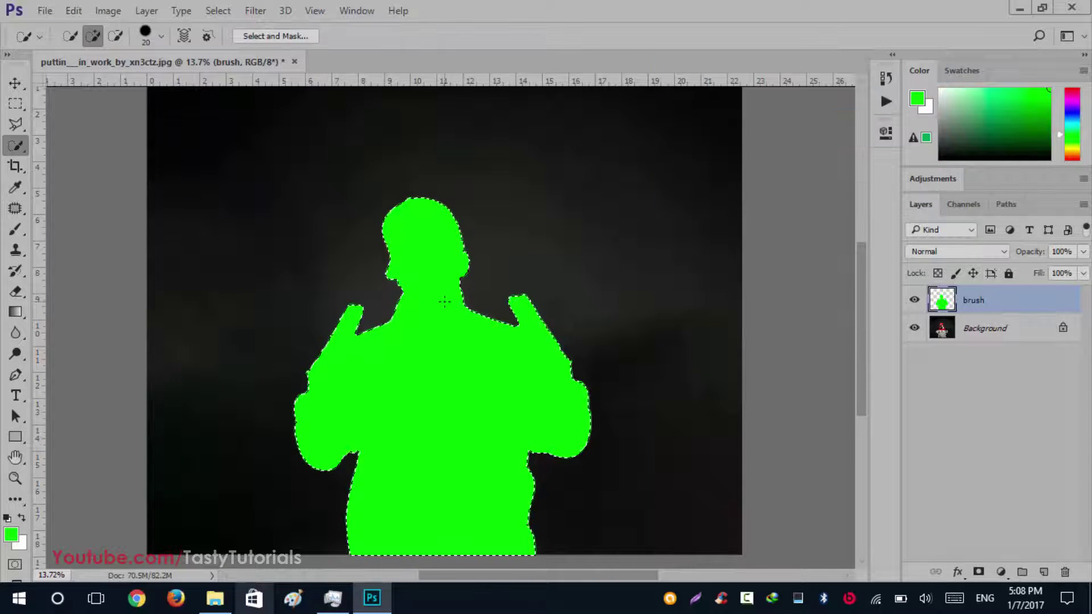
{"action": "key", "text": "ctrl+minus"}
{"action": "key", "text": "ctrl+d"}
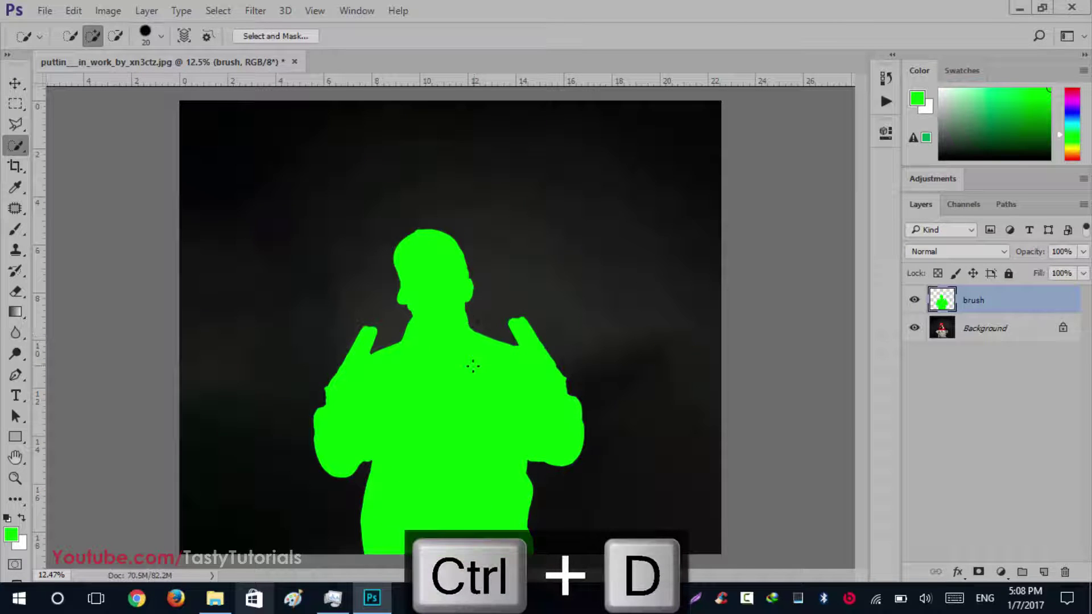
{"action": "scroll", "coordinate": [473, 366], "scroll_direction": "down", "scroll_amount": 1}
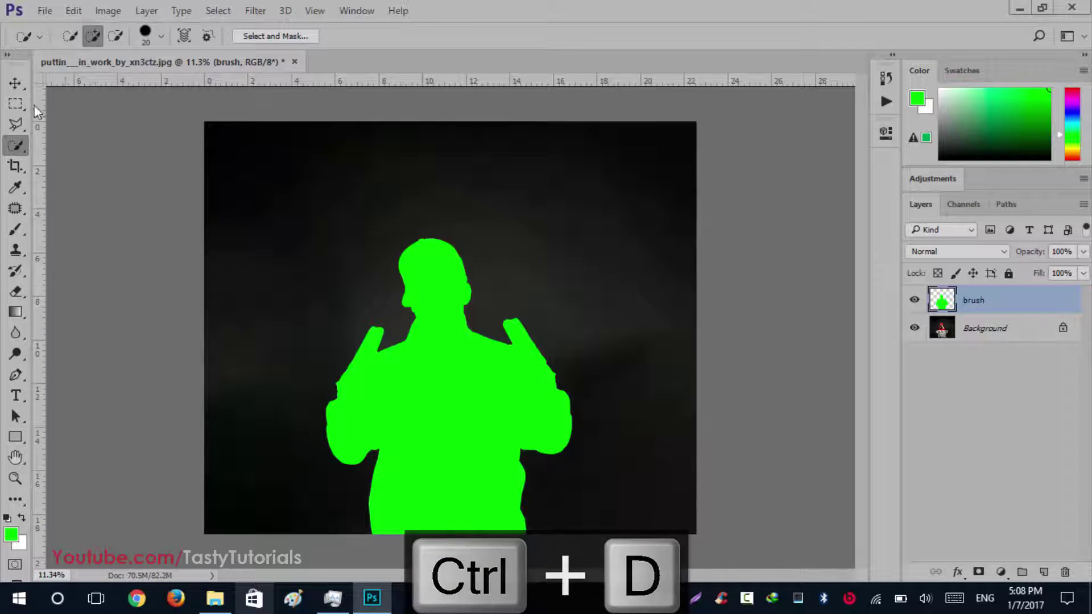
Step: Select the Move tool and open the Preset Manager with Brushes as the preset type
{"action": "left_click", "coordinate": [15, 83]}
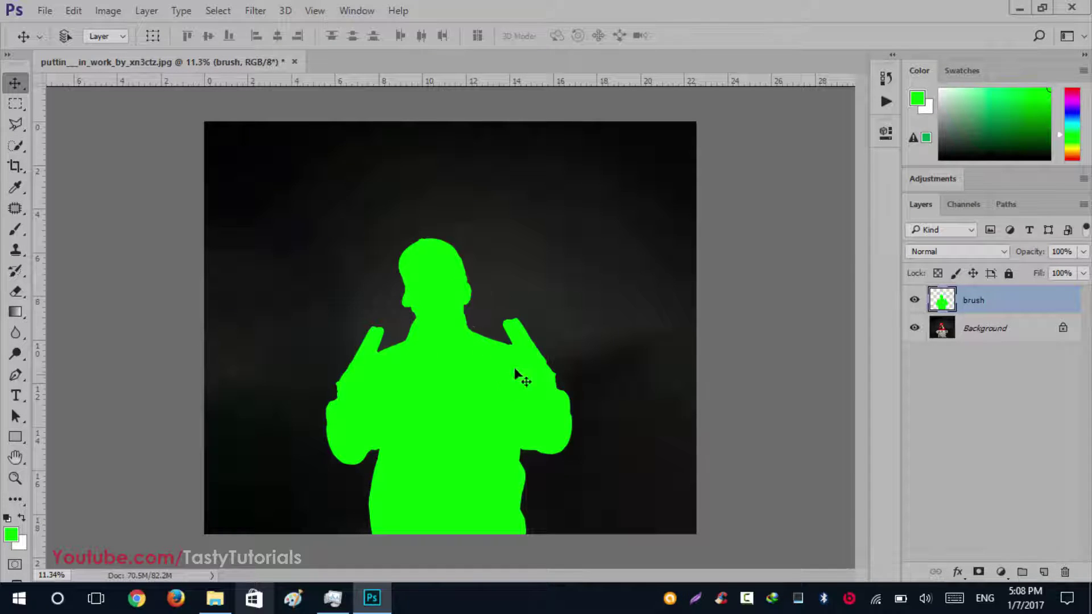
{"action": "left_click", "coordinate": [74, 12]}
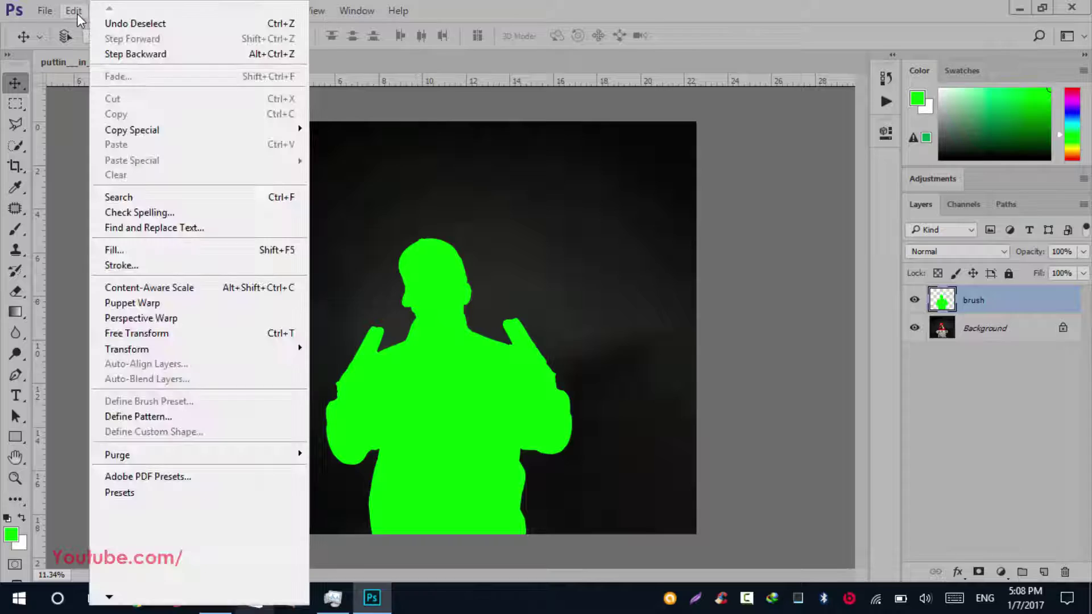
{"action": "mouse_move", "coordinate": [227, 492]}
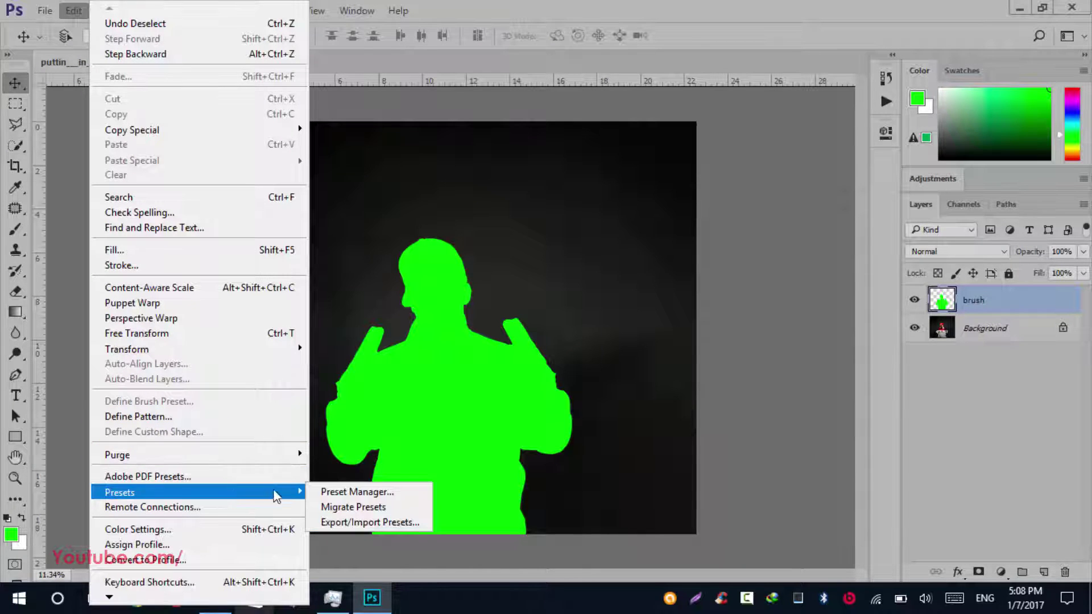
{"action": "left_click", "coordinate": [336, 489]}
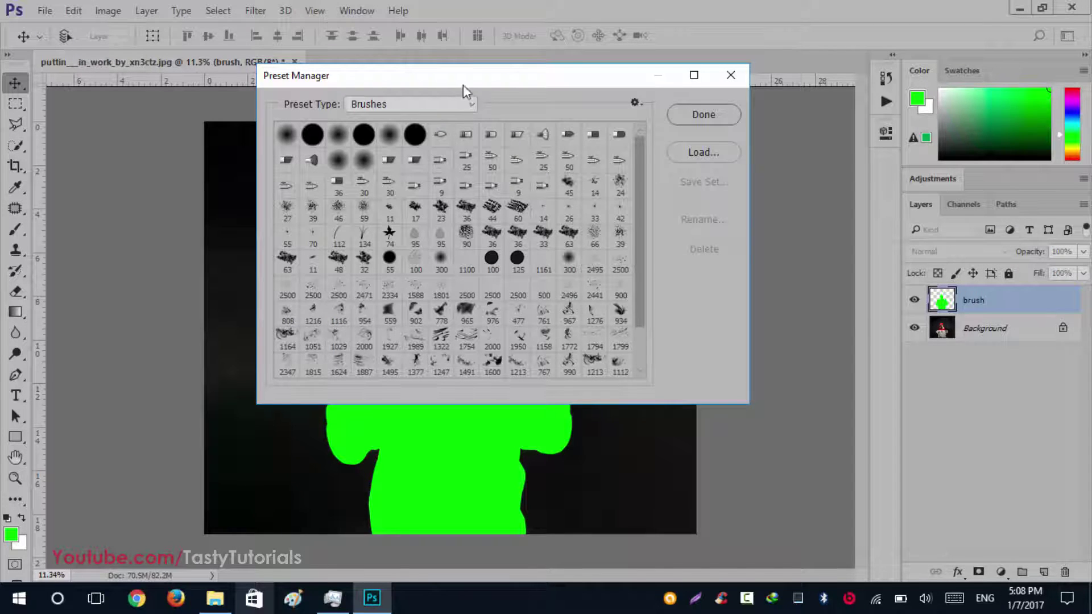
{"action": "left_click_drag", "start_coordinate": [463, 84], "coordinate": [446, 80]}
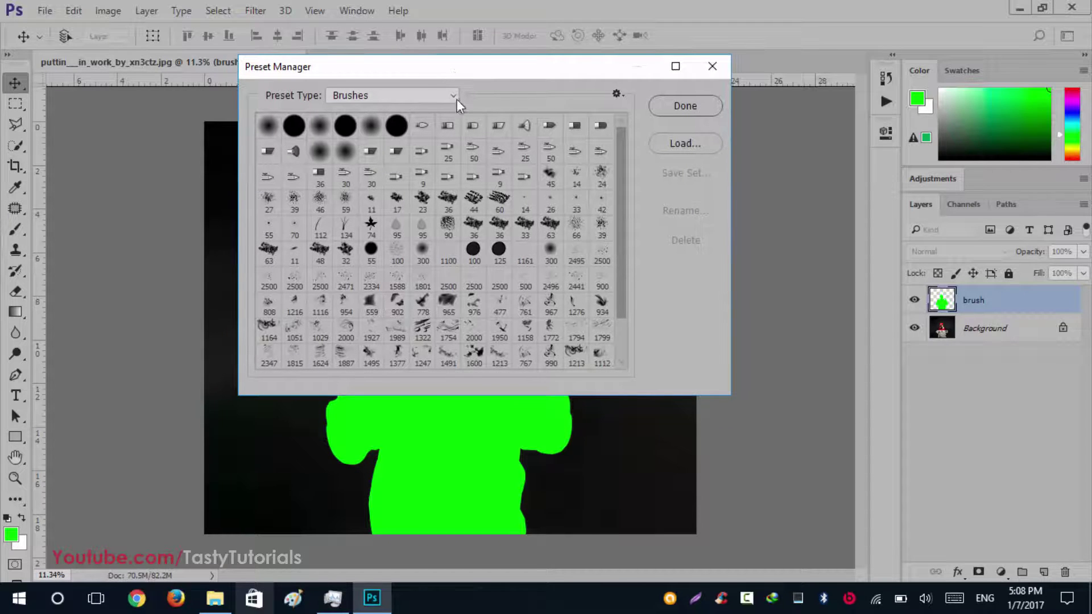
{"action": "left_click", "coordinate": [336, 95]}
{"action": "left_click", "coordinate": [359, 112]}
Step: Start loading a brush file, then bring the Without Makeup folder in File Explorer forward
{"action": "left_click", "coordinate": [691, 147]}
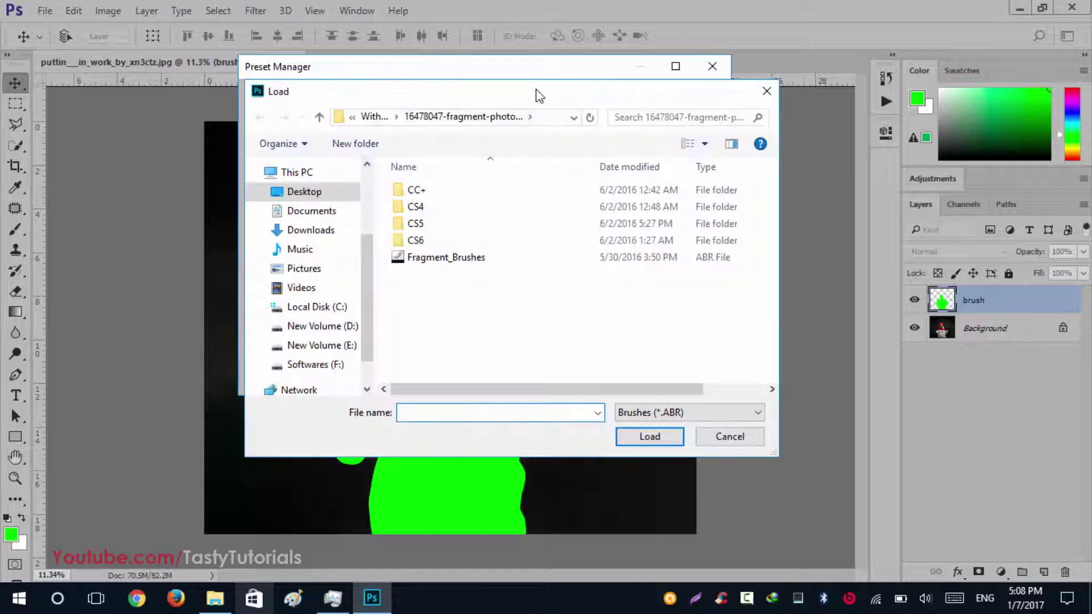
{"action": "left_click_drag", "start_coordinate": [546, 97], "coordinate": [450, 54]}
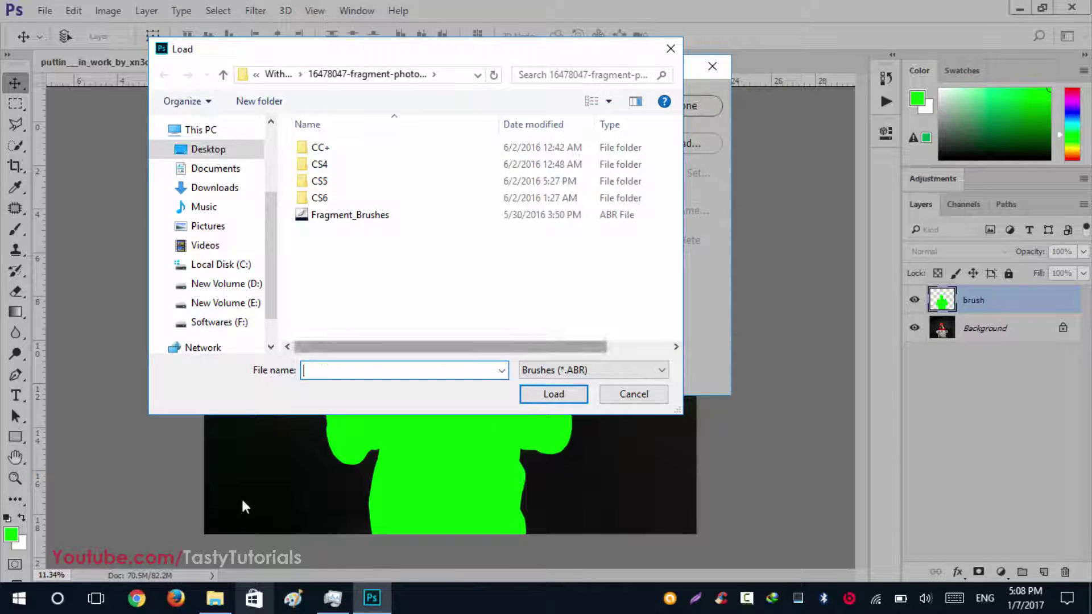
{"action": "left_click", "coordinate": [216, 600]}
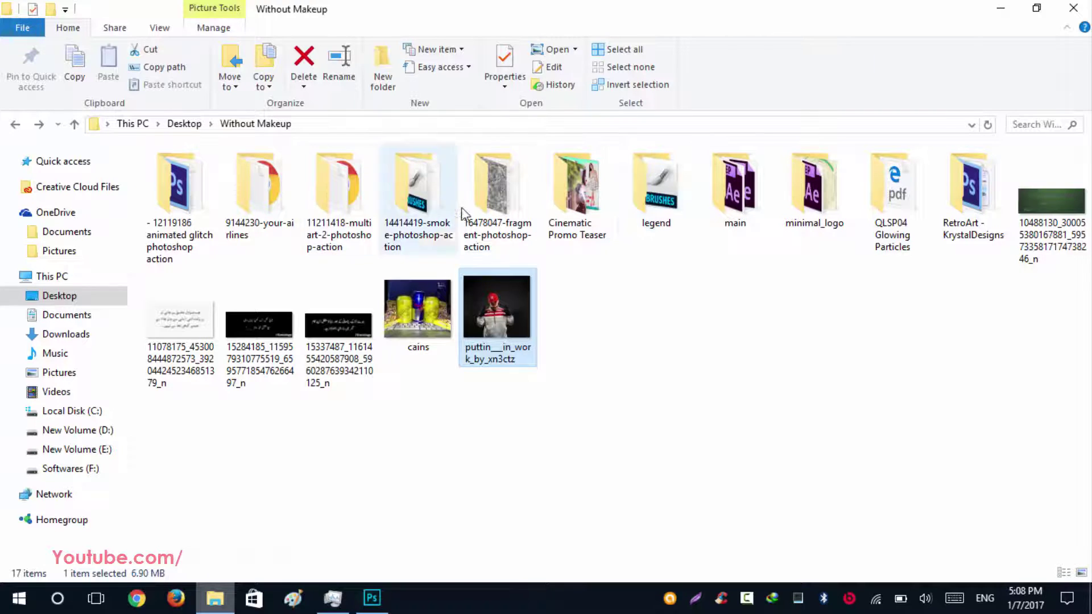
Step: Open the 16478047-fragment-photoshop-action folder, then the Fragment Photoshop Action archive
{"action": "double_click", "coordinate": [473, 186]}
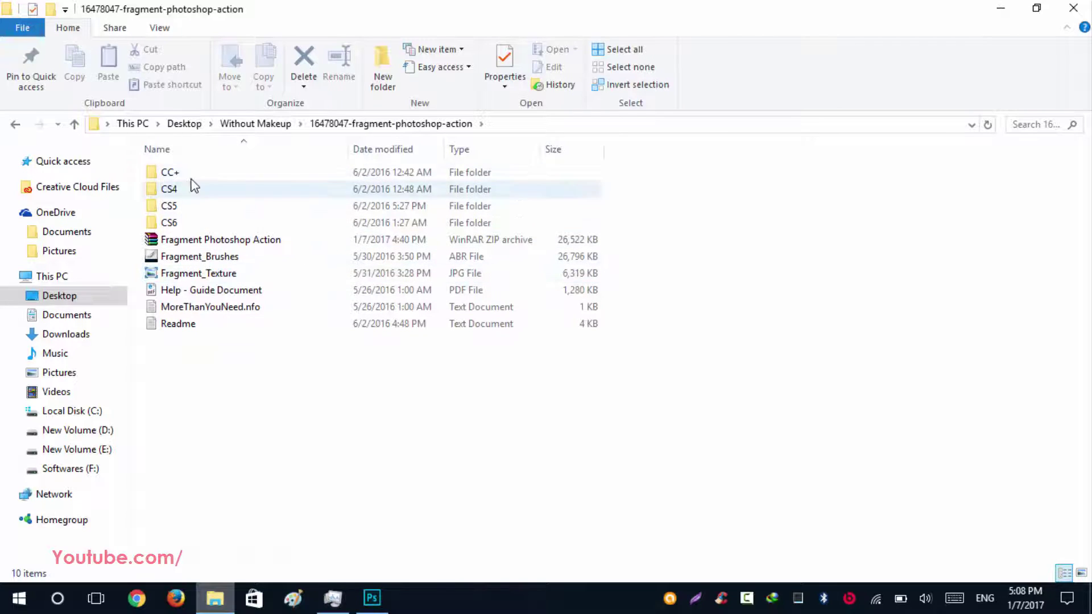
{"action": "left_click", "coordinate": [195, 240]}
{"action": "double_click", "coordinate": [180, 245]}
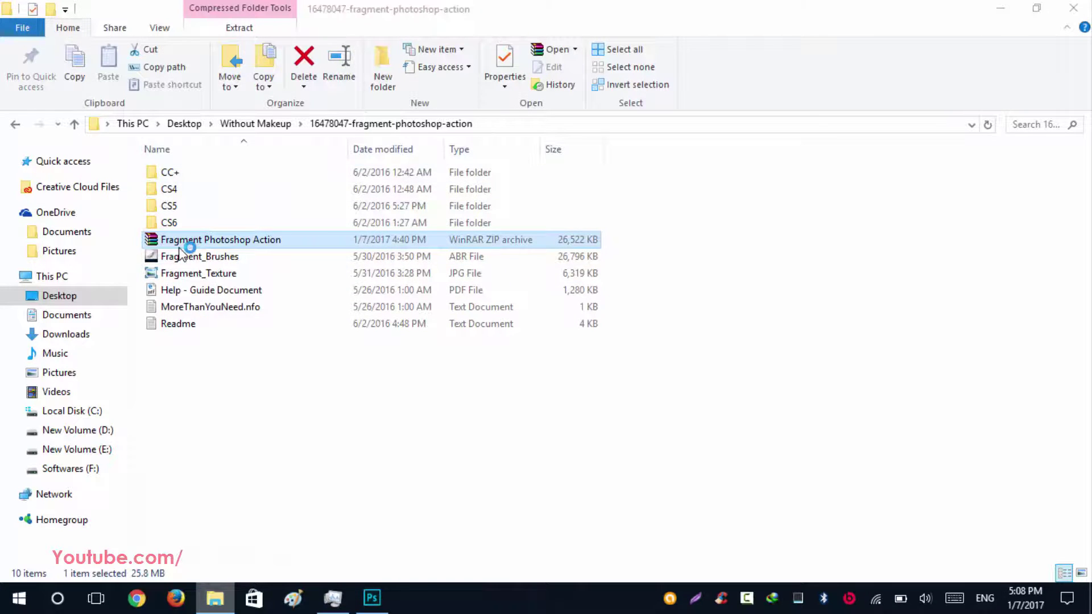
Step: Inspect Fragment_Brushes.abr, the CC+ folder and Fragment_Texture.jpg in the archive
{"action": "left_click", "coordinate": [217, 268]}
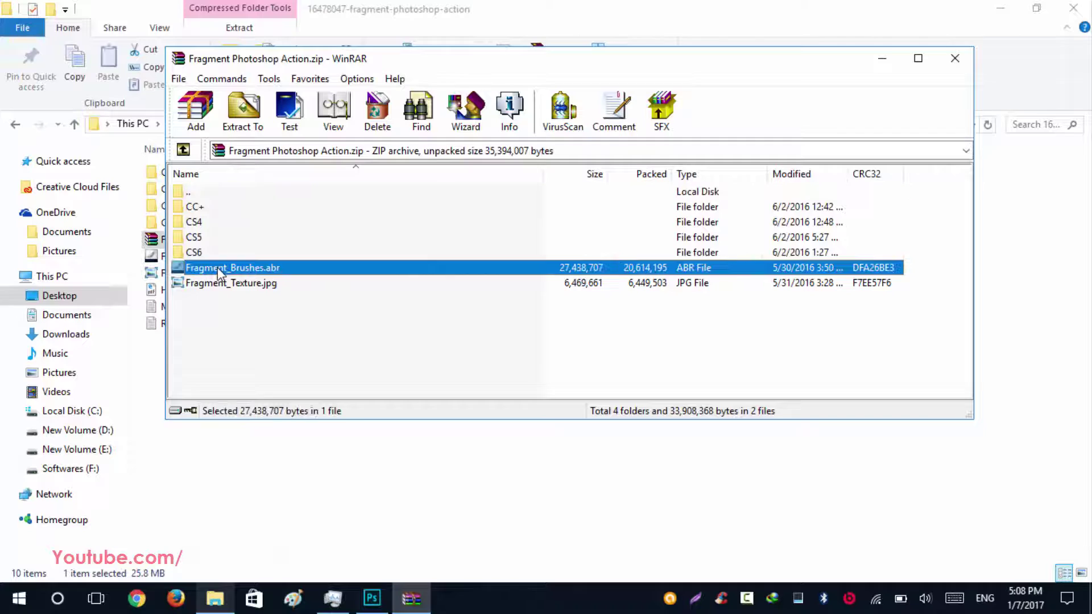
{"action": "left_click", "coordinate": [196, 208]}
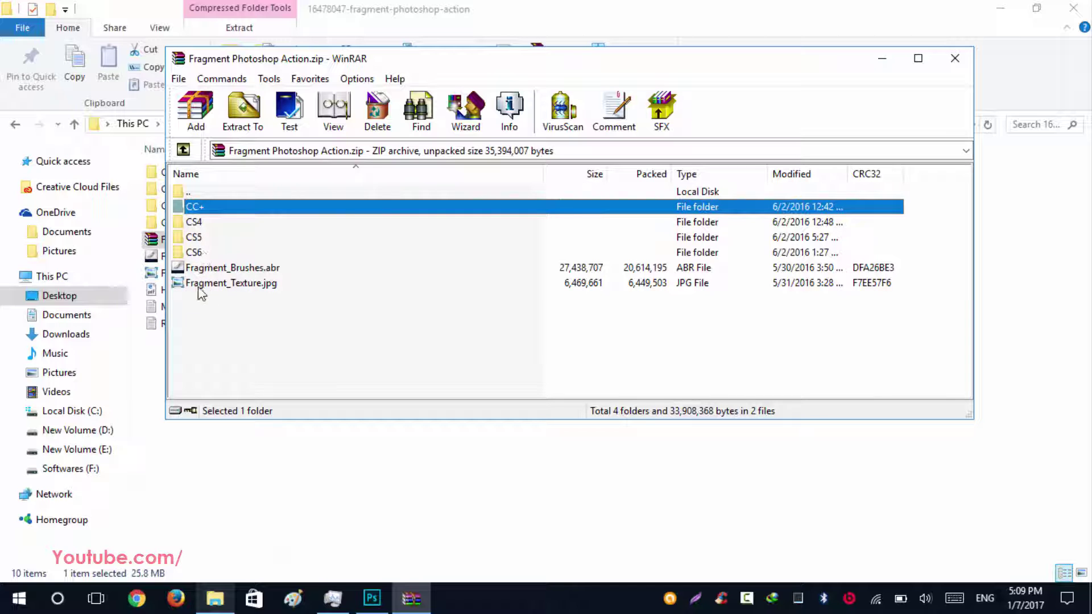
{"action": "left_click", "coordinate": [222, 288]}
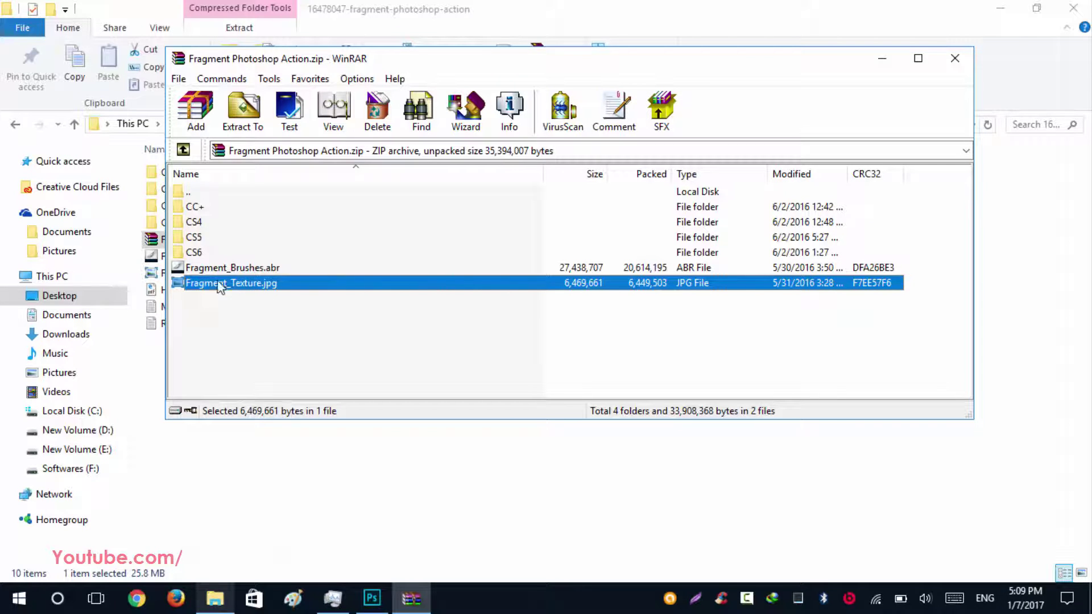
Step: Load Fragment_Brushes.abr into the brush presets and close the Preset Manager with Done
{"action": "left_click", "coordinate": [372, 598]}
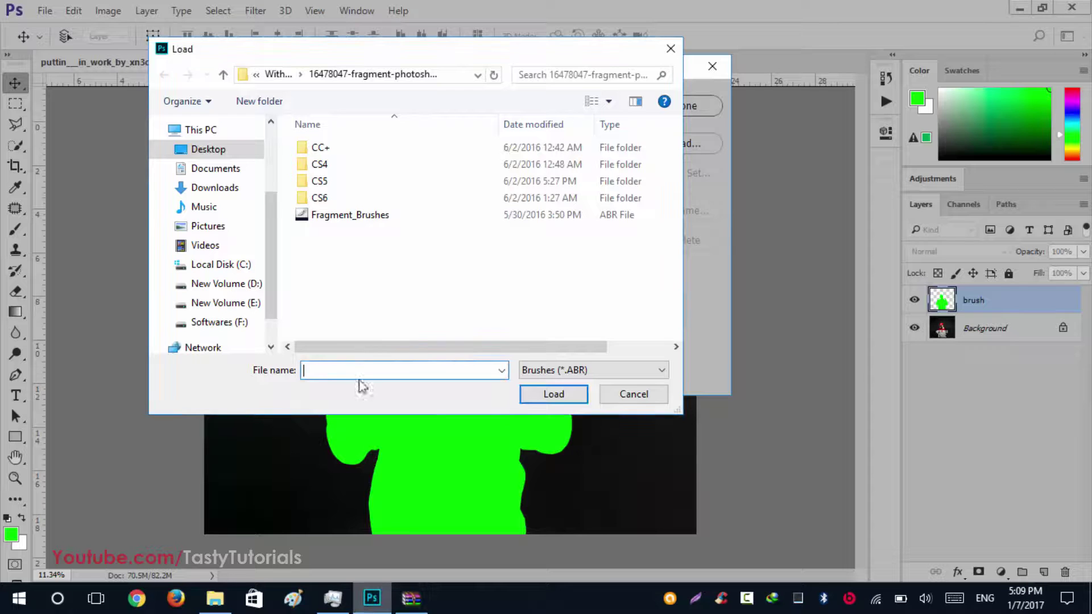
{"action": "mouse_move", "coordinate": [402, 54]}
{"action": "left_mouse_down"}
{"action": "mouse_move", "coordinate": [360, 49]}
{"action": "mouse_move", "coordinate": [403, 49]}
{"action": "left_mouse_up"}
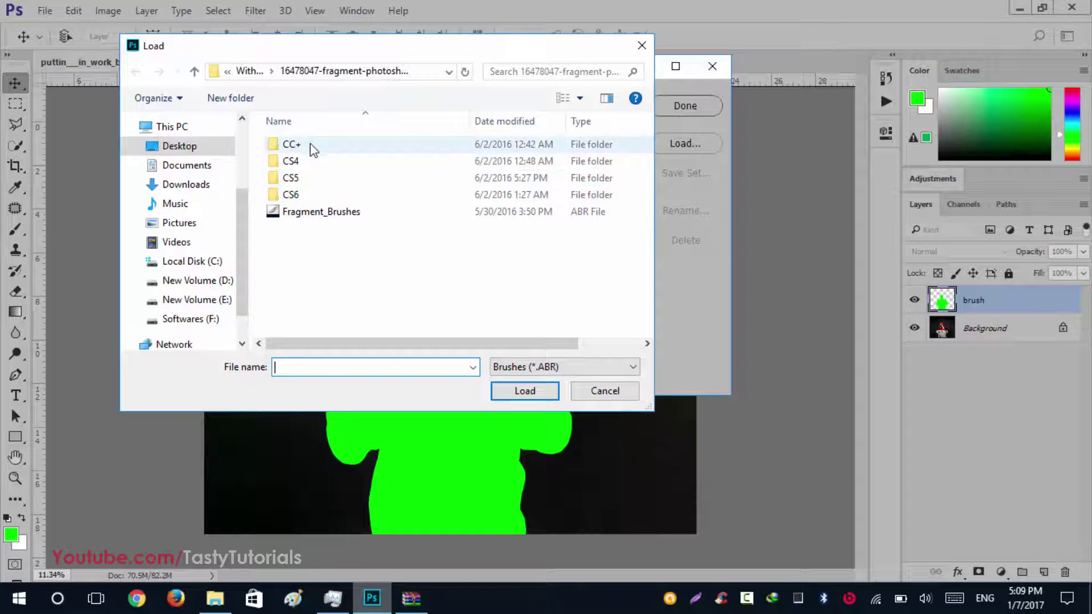
{"action": "left_click", "coordinate": [307, 215]}
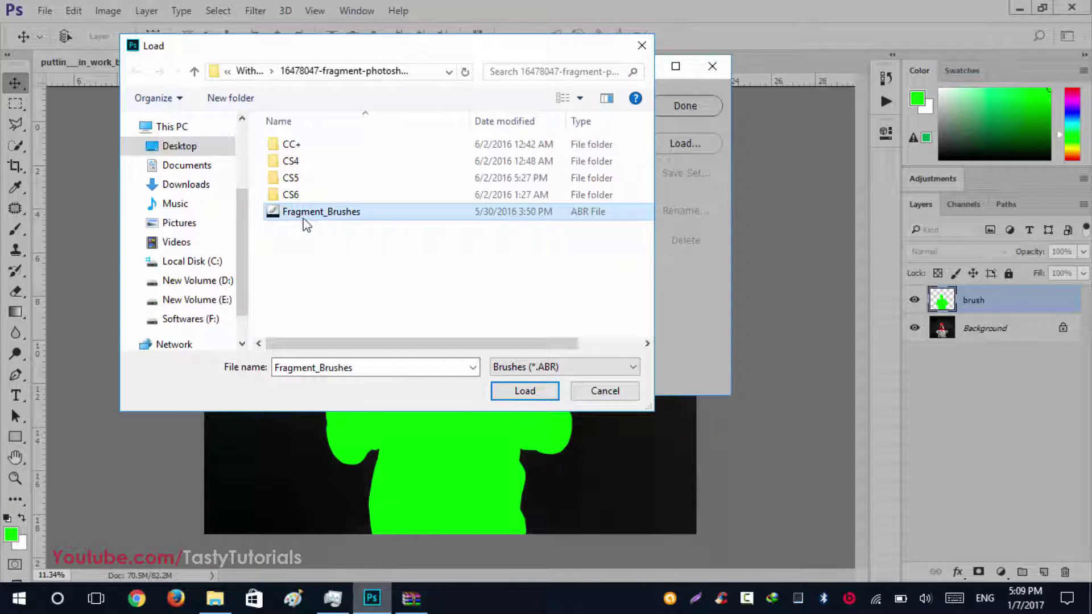
{"action": "left_click", "coordinate": [603, 392]}
{"action": "scroll", "coordinate": [618, 162], "scroll_direction": "down", "scroll_amount": 2}
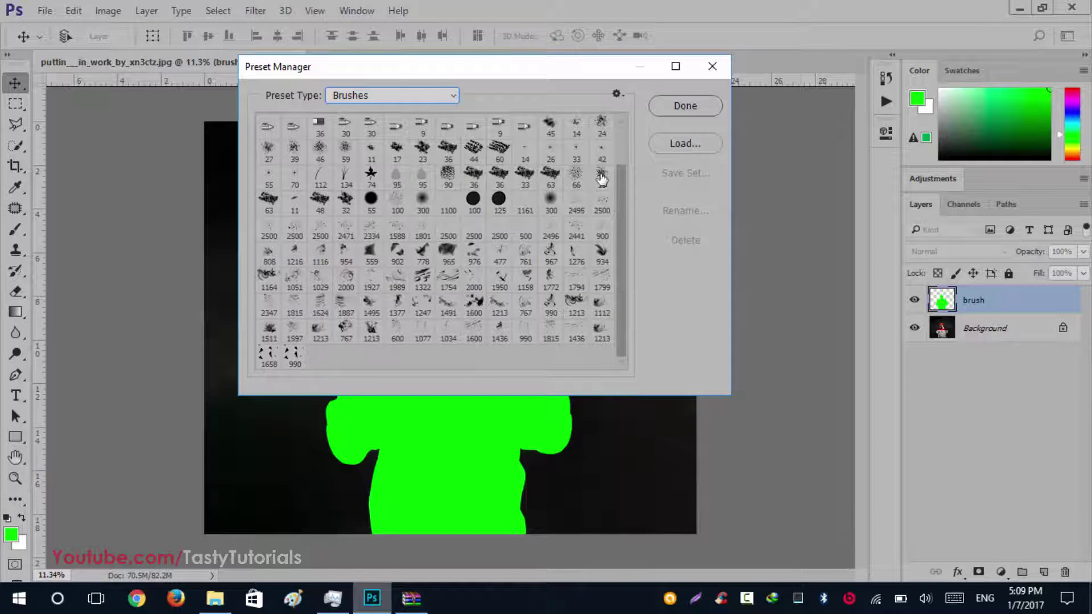
{"action": "left_click", "coordinate": [677, 109]}
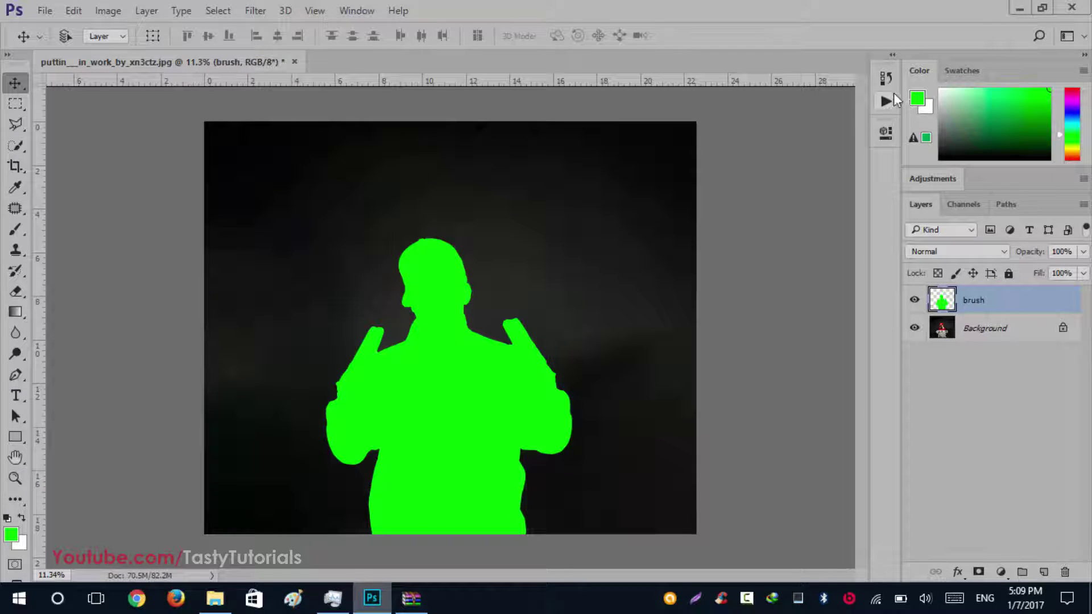
Step: Show the Actions panel and collapse the Fragment action set
{"action": "left_click", "coordinate": [357, 10]}
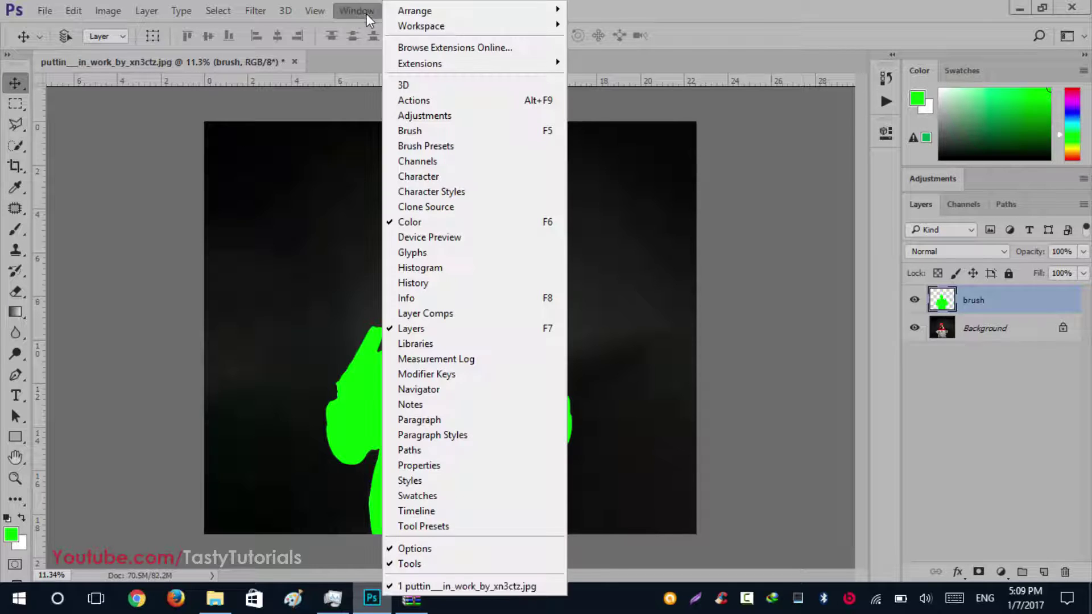
{"action": "left_click", "coordinate": [421, 101]}
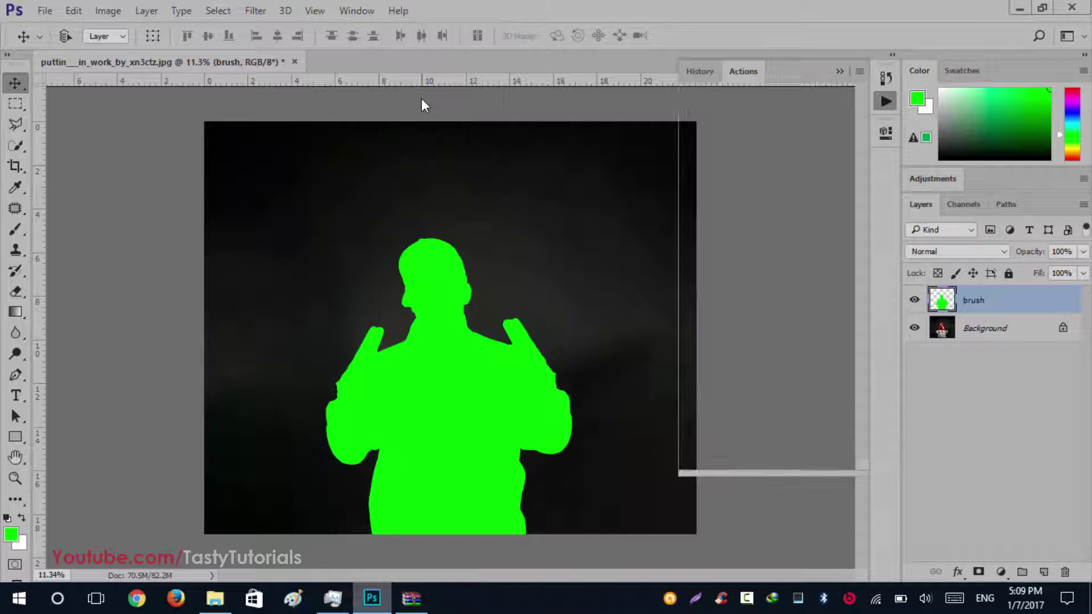
{"action": "left_click", "coordinate": [733, 94]}
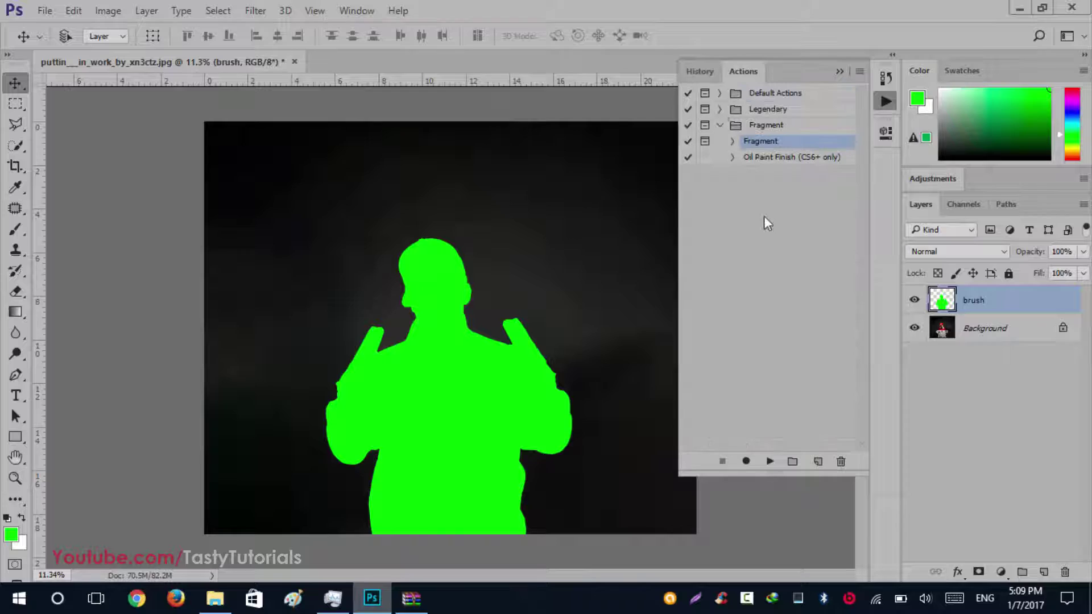
{"action": "left_click", "coordinate": [720, 127]}
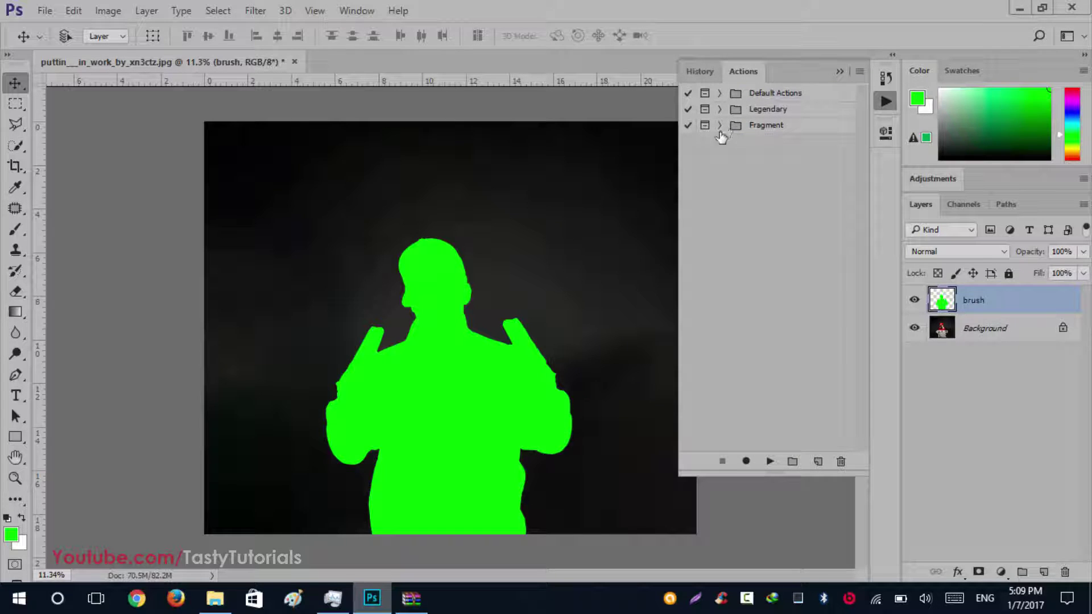
{"action": "left_click", "coordinate": [751, 143]}
Step: Browse the CC+ folder for the Fragment actions file, cancel since it's loaded, and select the set
{"action": "left_click", "coordinate": [860, 72]}
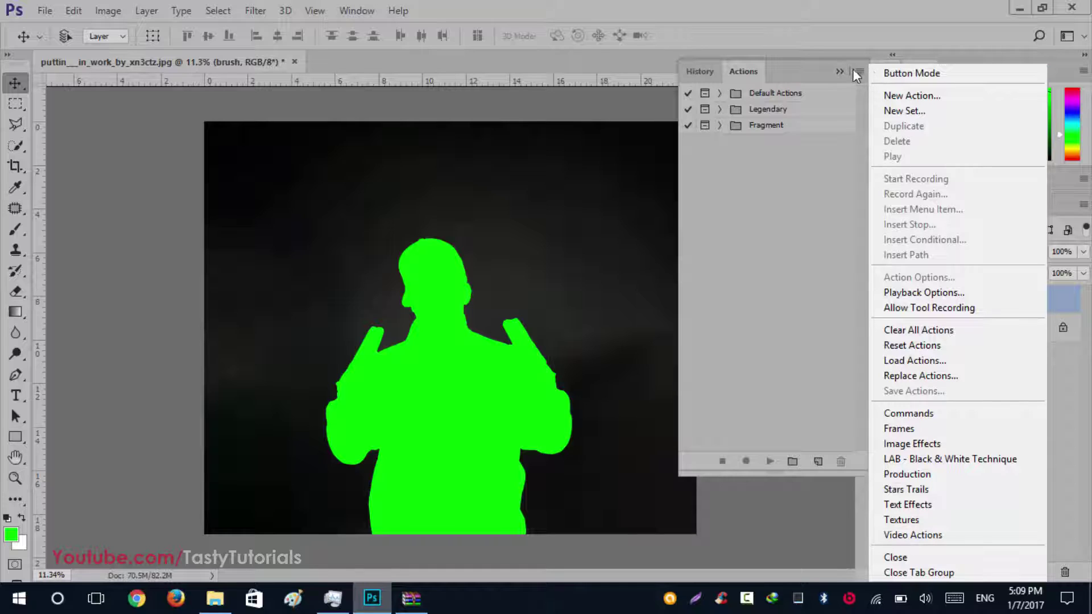
{"action": "left_click", "coordinate": [909, 360]}
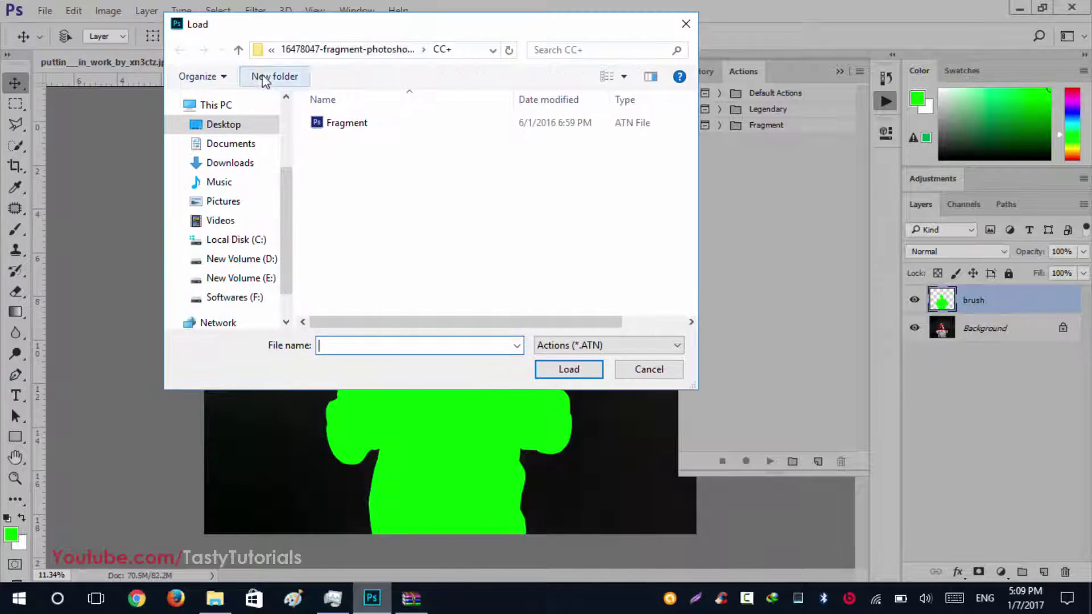
{"action": "left_click", "coordinate": [237, 51]}
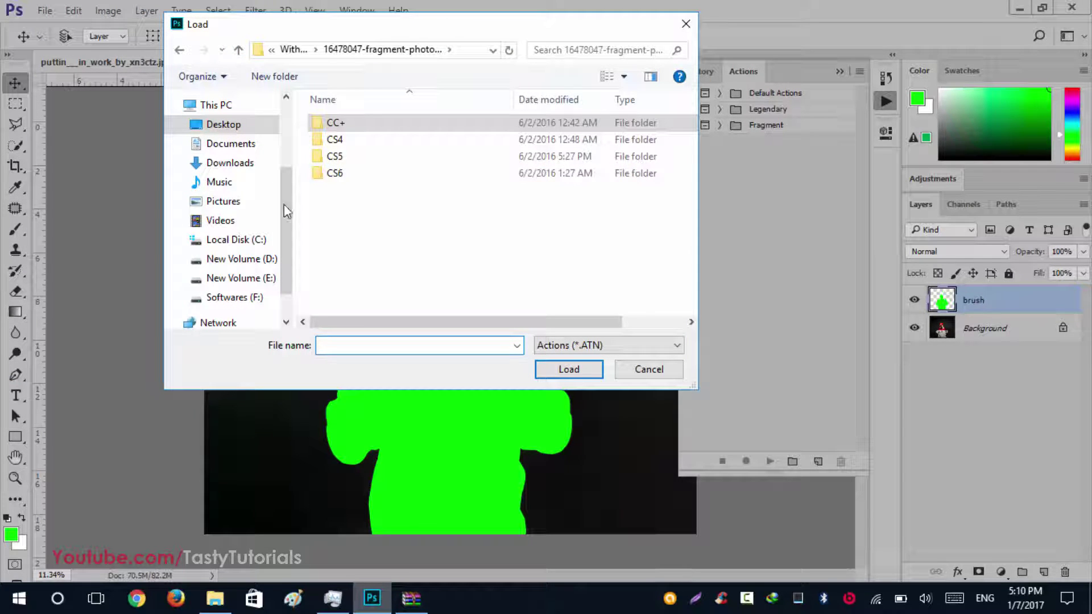
{"action": "double_click", "coordinate": [348, 176]}
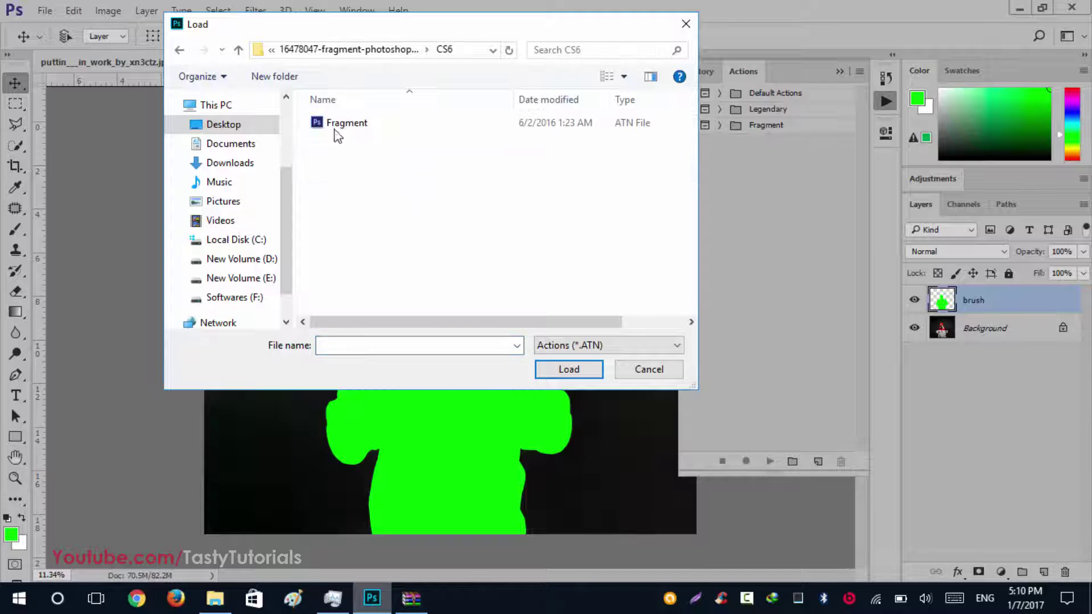
{"action": "left_click", "coordinate": [178, 52]}
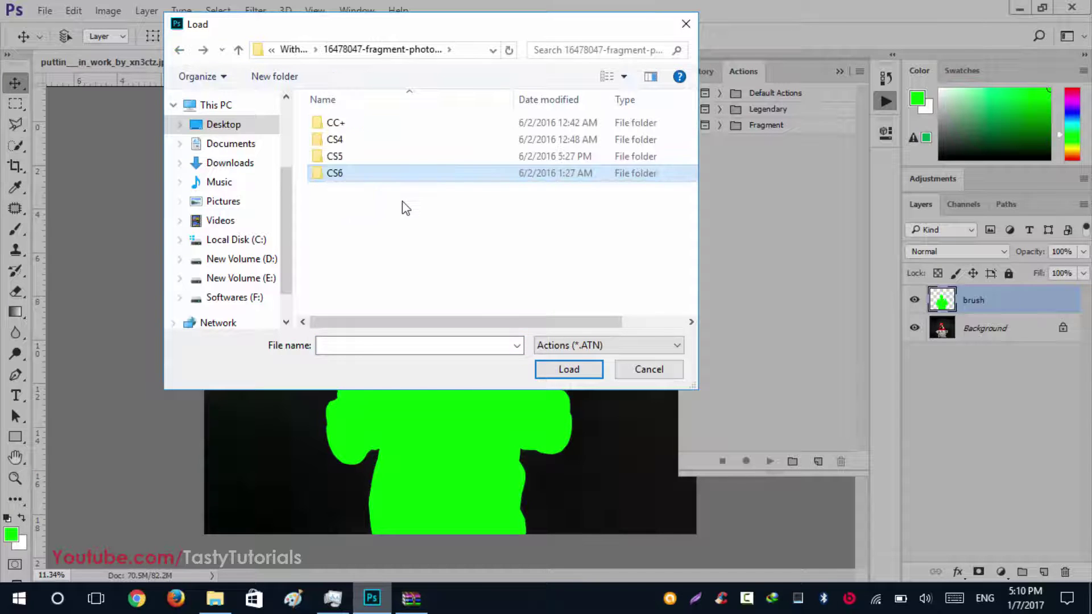
{"action": "left_click", "coordinate": [360, 164]}
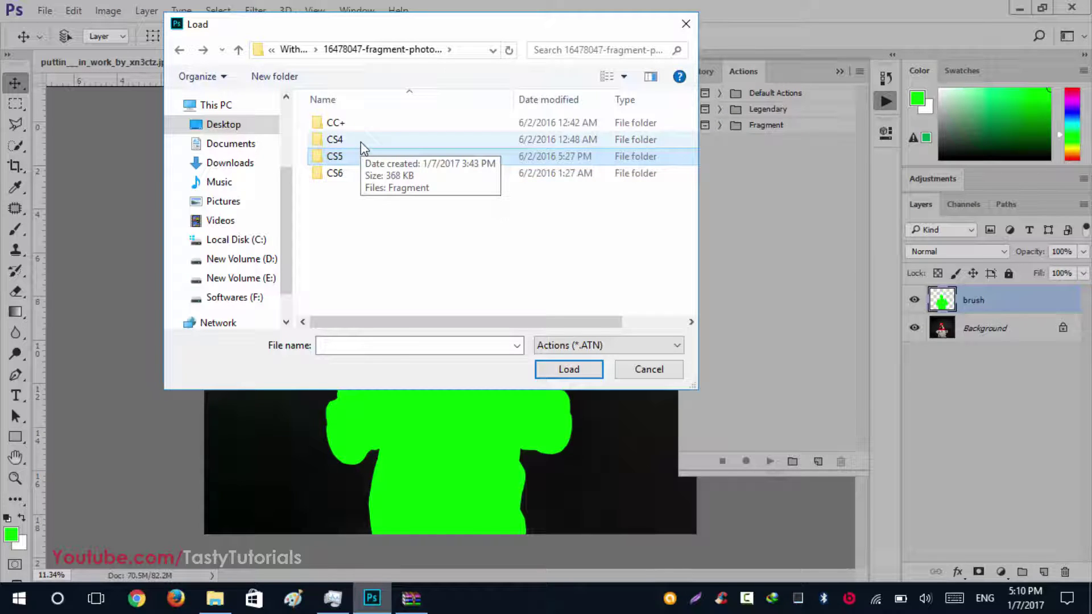
{"action": "left_click", "coordinate": [363, 148]}
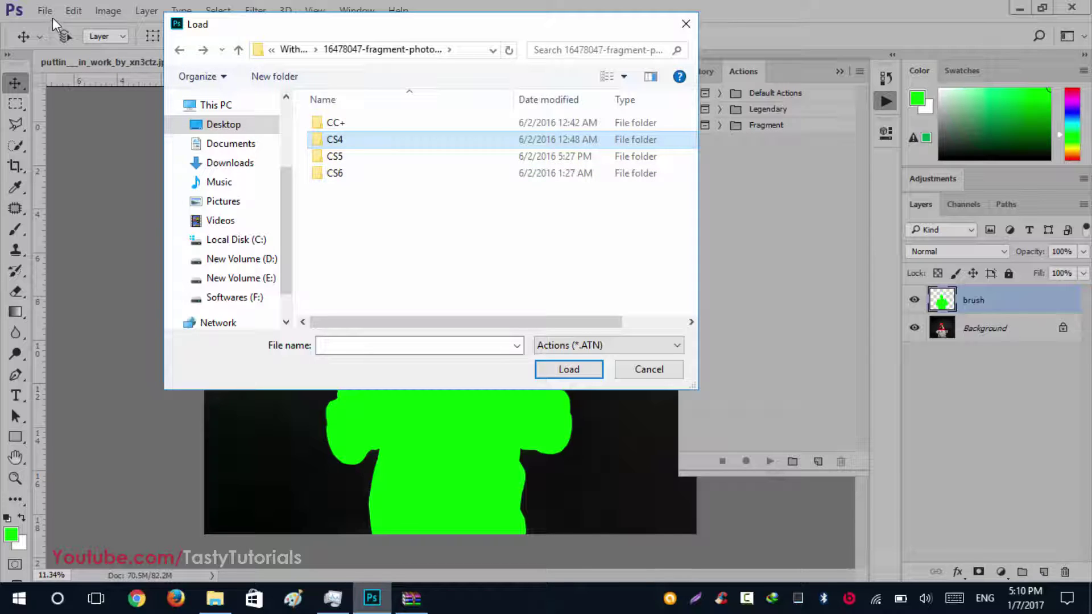
{"action": "double_click", "coordinate": [351, 123]}
{"action": "left_click", "coordinate": [351, 127]}
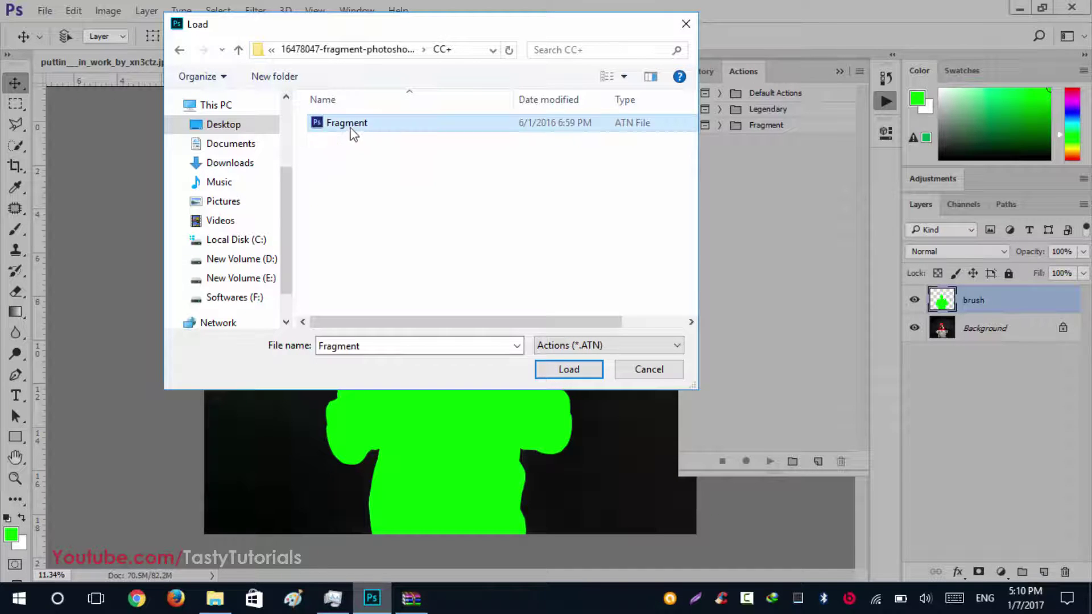
{"action": "left_click", "coordinate": [638, 373]}
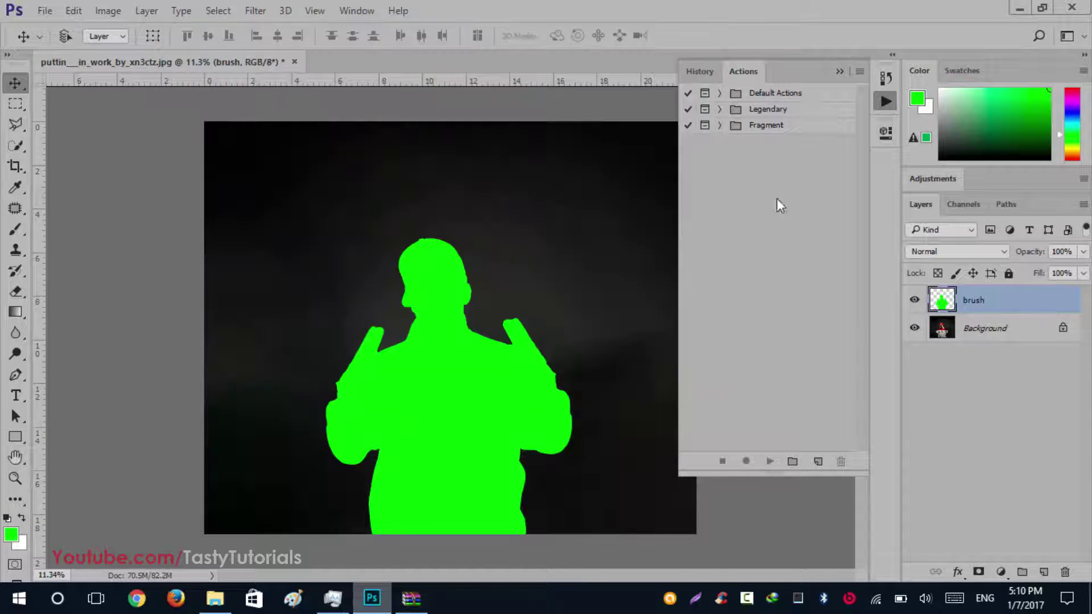
{"action": "left_click", "coordinate": [777, 130]}
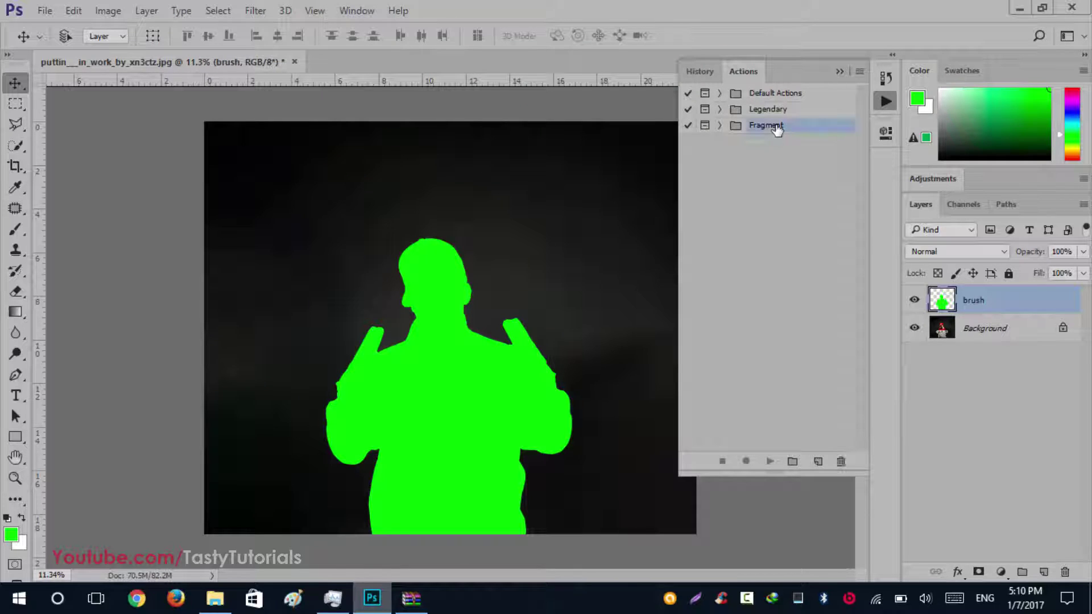
Step: Select the Fragment action and the brush layer, then play the action
{"action": "left_click", "coordinate": [719, 125]}
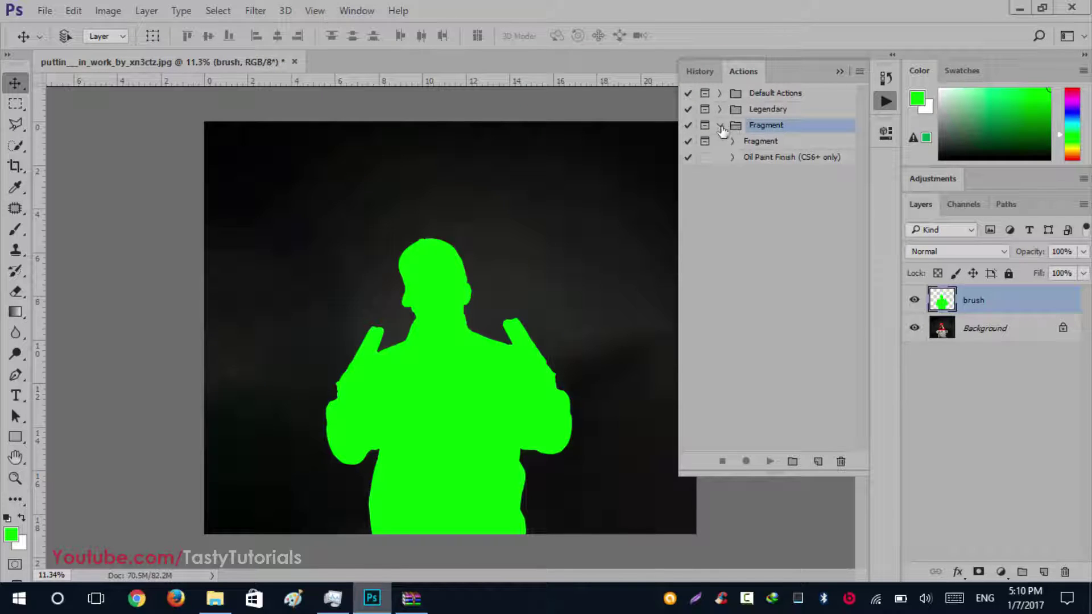
{"action": "left_click", "coordinate": [756, 145]}
{"action": "left_click", "coordinate": [763, 158]}
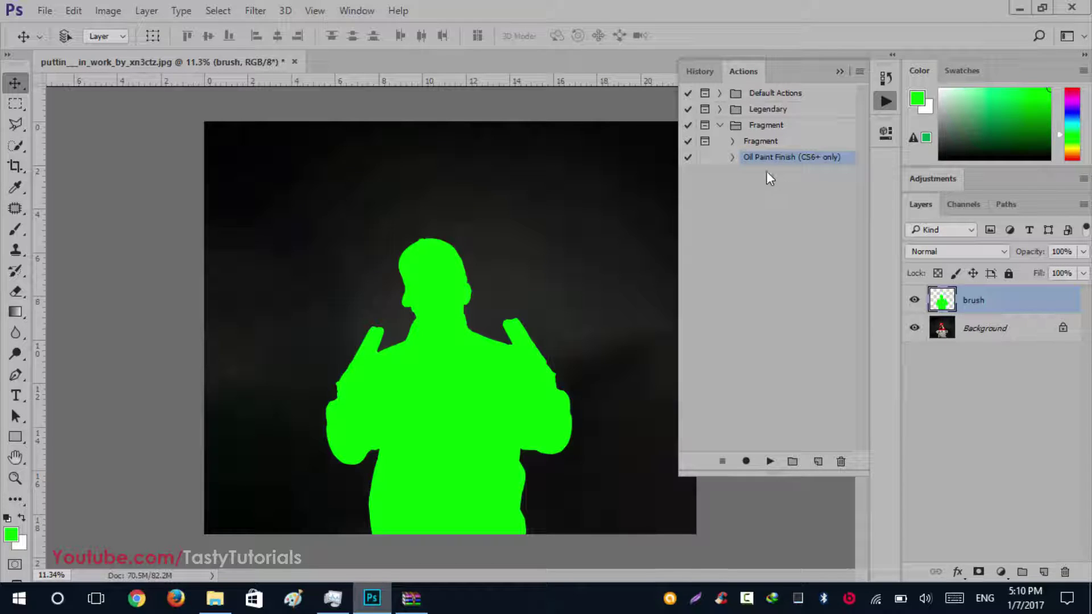
{"action": "left_click_drag", "start_coordinate": [759, 157], "coordinate": [753, 149]}
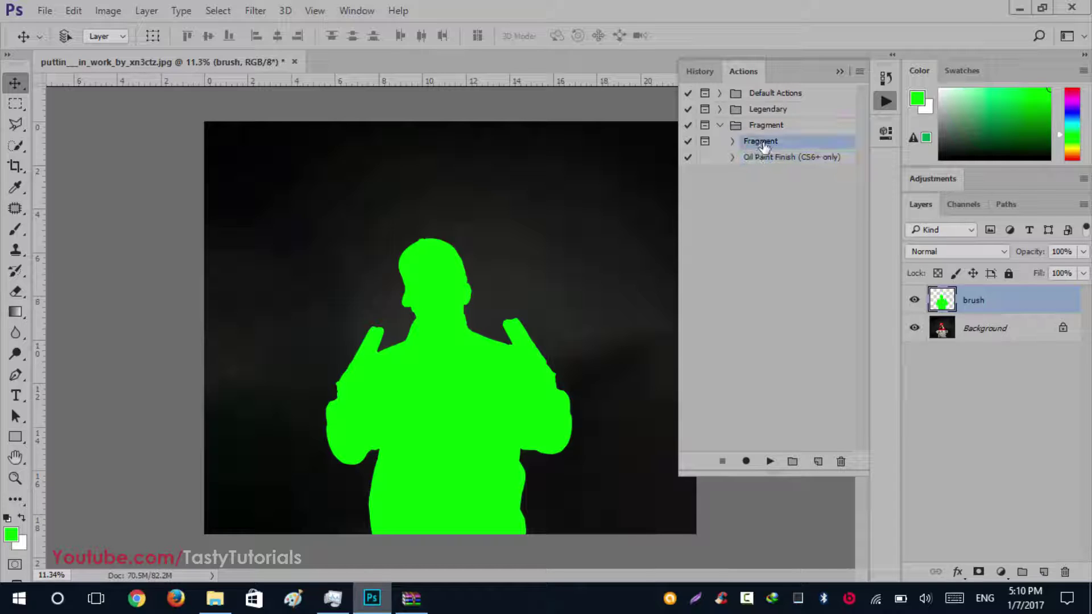
{"action": "left_click", "coordinate": [732, 142]}
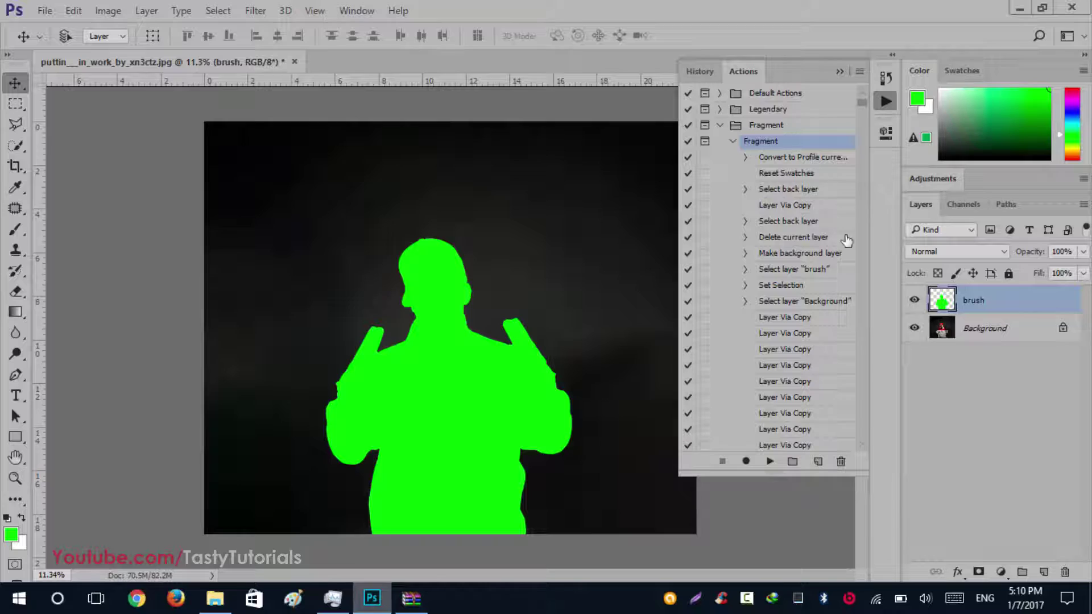
{"action": "left_click", "coordinate": [992, 327]}
{"action": "left_click", "coordinate": [979, 310]}
{"action": "left_click", "coordinate": [771, 461]}
Step: Continue the Fragment action and place the Fragment_Texture file when prompted
{"action": "left_click", "coordinate": [771, 462]}
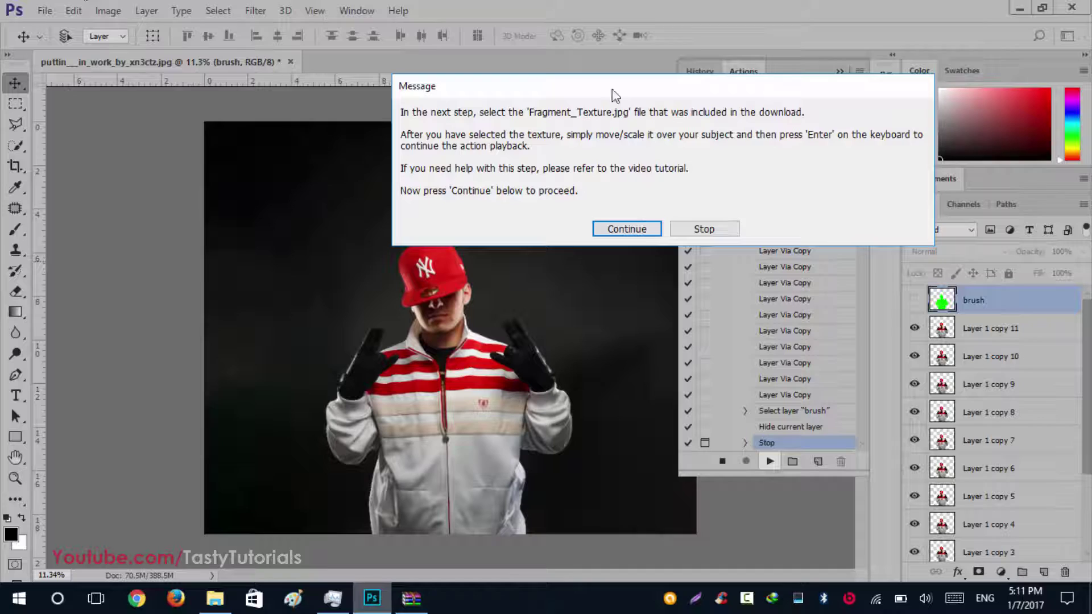
{"action": "left_click_drag", "start_coordinate": [615, 95], "coordinate": [562, 85]}
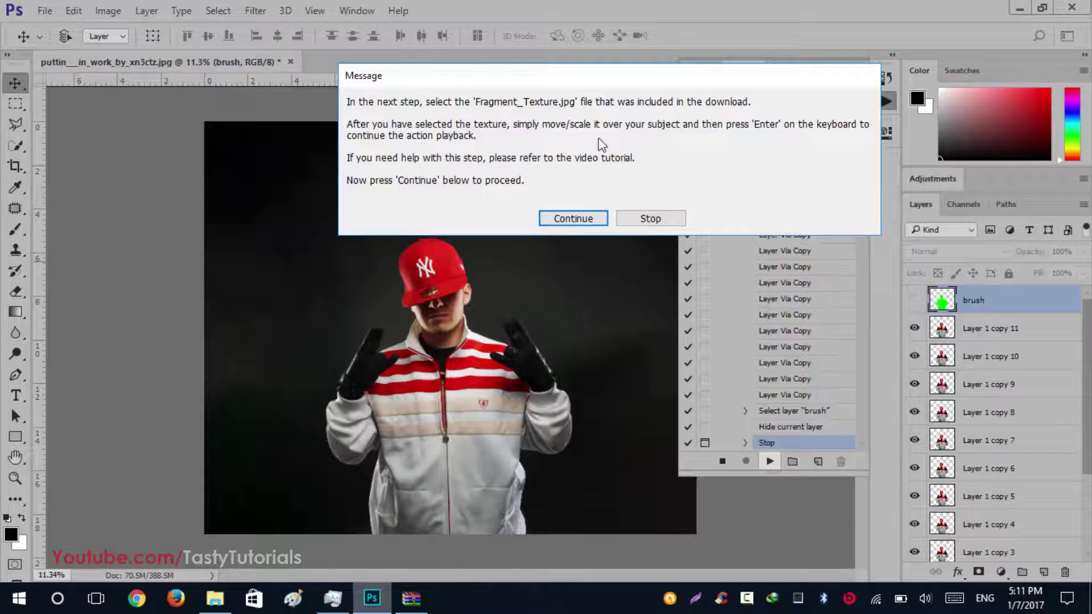
{"action": "left_click", "coordinate": [585, 219]}
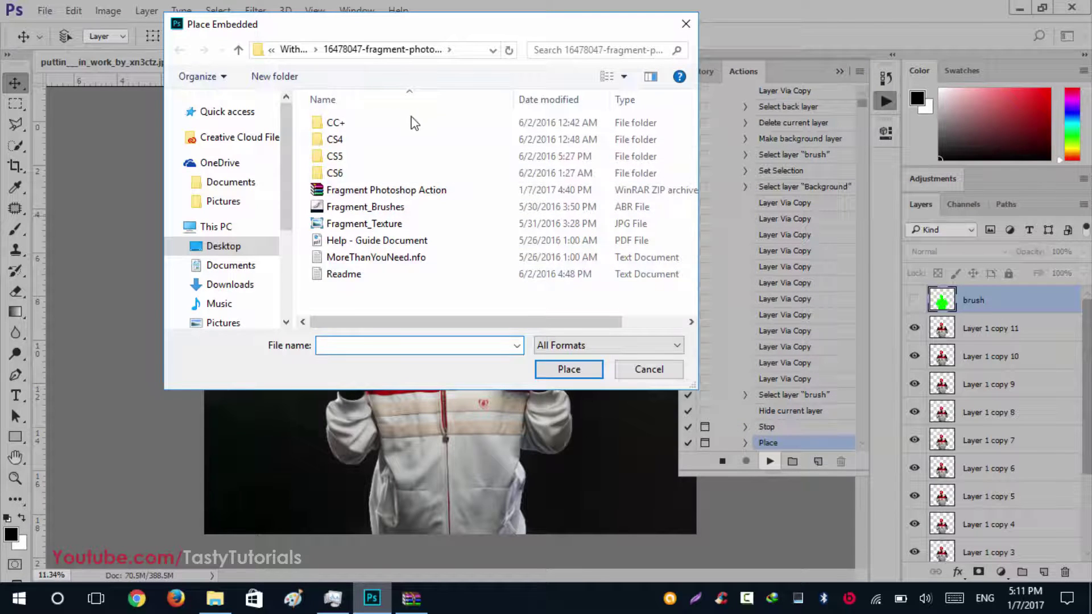
{"action": "left_click", "coordinate": [364, 225]}
{"action": "right_click", "coordinate": [335, 227]}
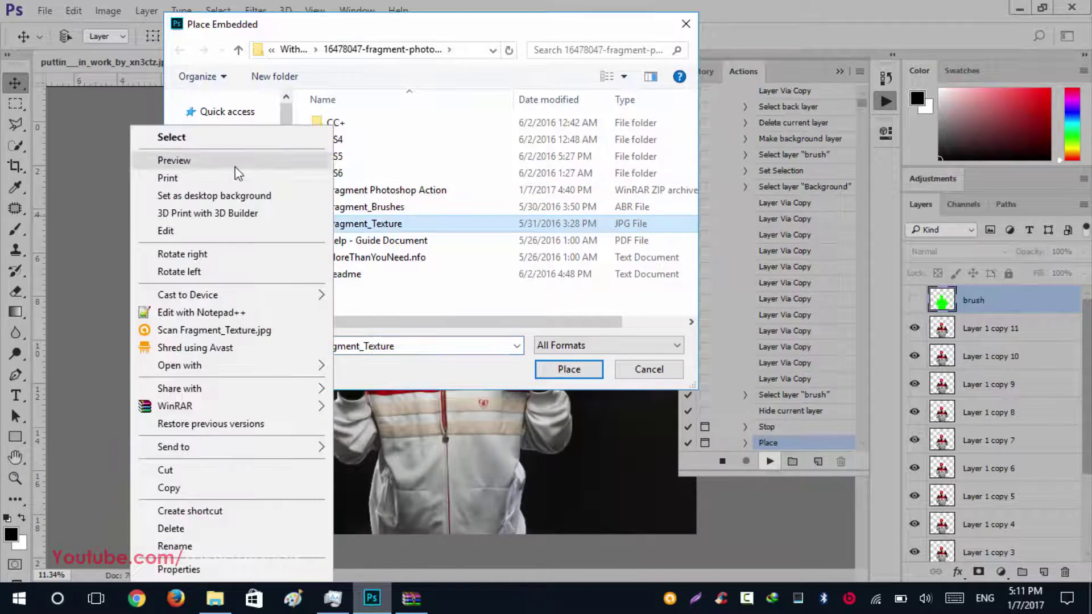
{"action": "left_click", "coordinate": [237, 161]}
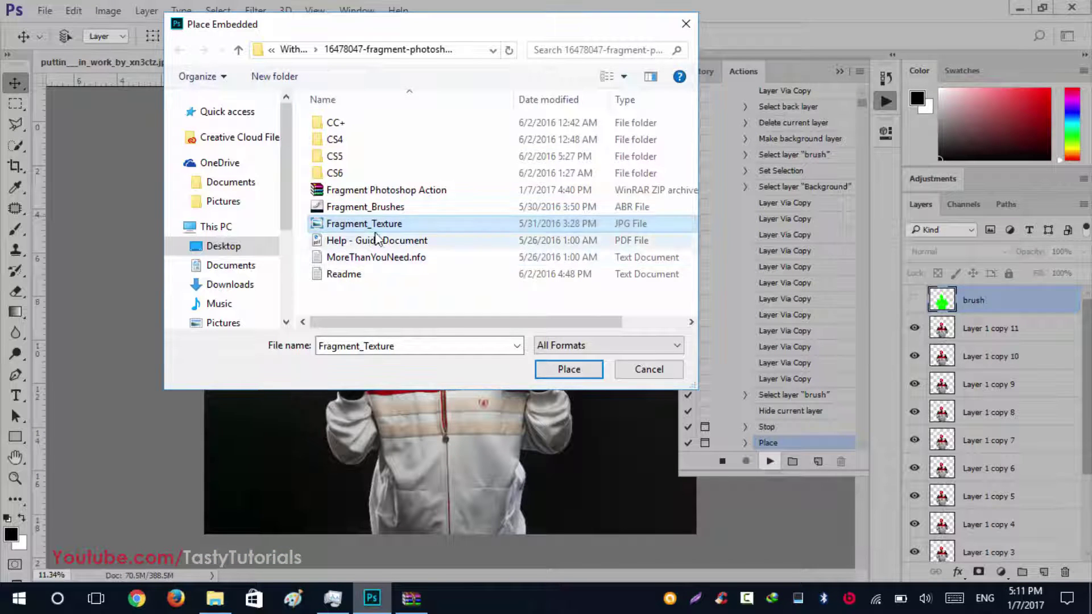
{"action": "left_click", "coordinate": [568, 370]}
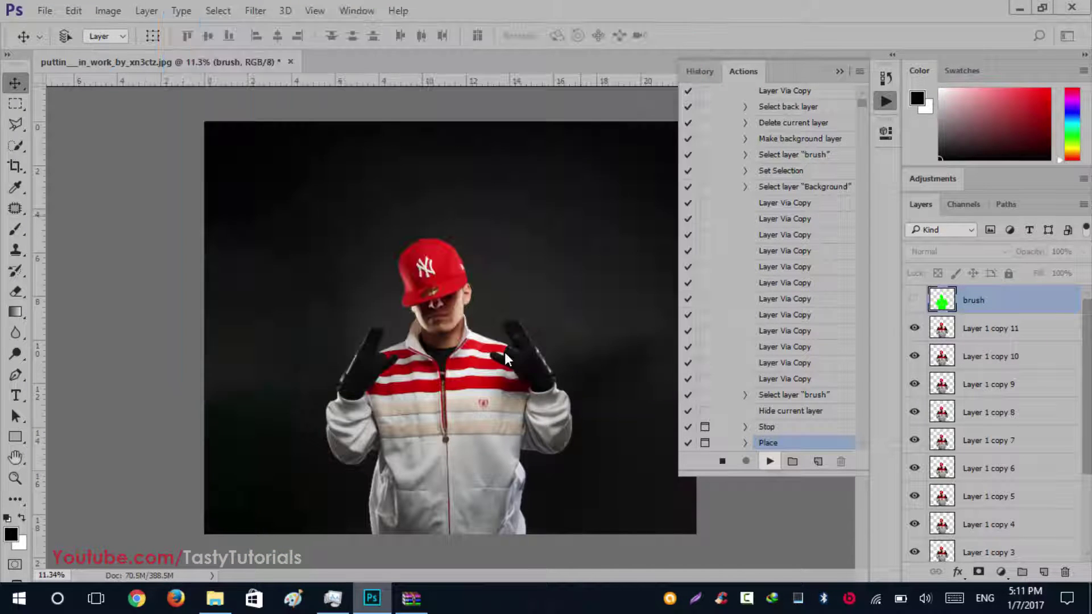
Step: Scale the placed Fragment_Texture to about 54.76% and nudge it right to cover the canvas
{"action": "scroll", "coordinate": [506, 336], "scroll_direction": "down", "scroll_amount": 2}
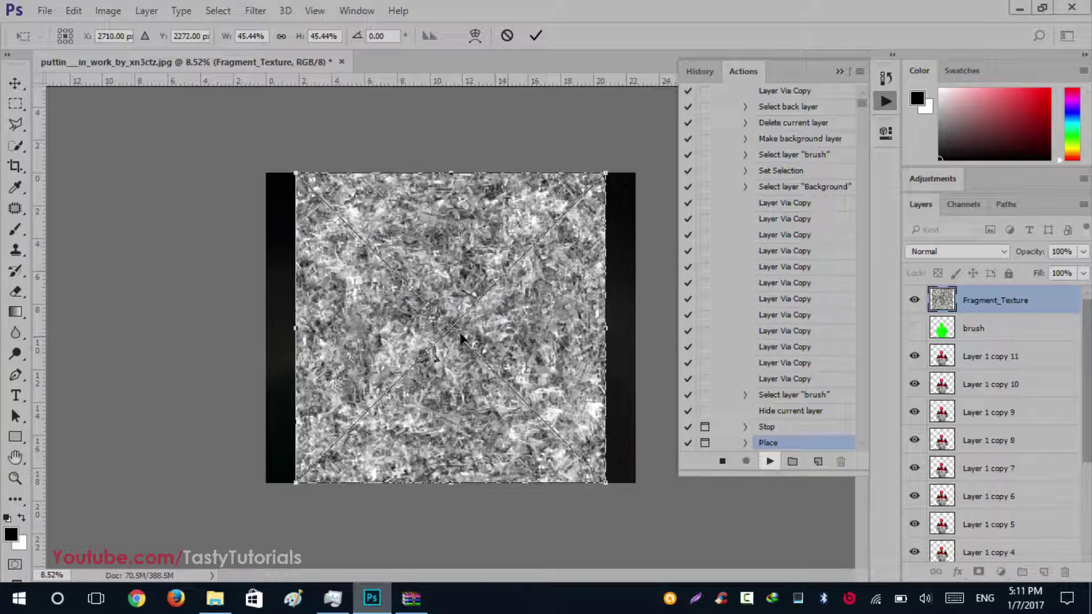
{"action": "scroll", "coordinate": [363, 285], "scroll_direction": "up", "scroll_amount": 2}
{"action": "scroll", "coordinate": [199, 319], "scroll_direction": "down", "scroll_amount": 1}
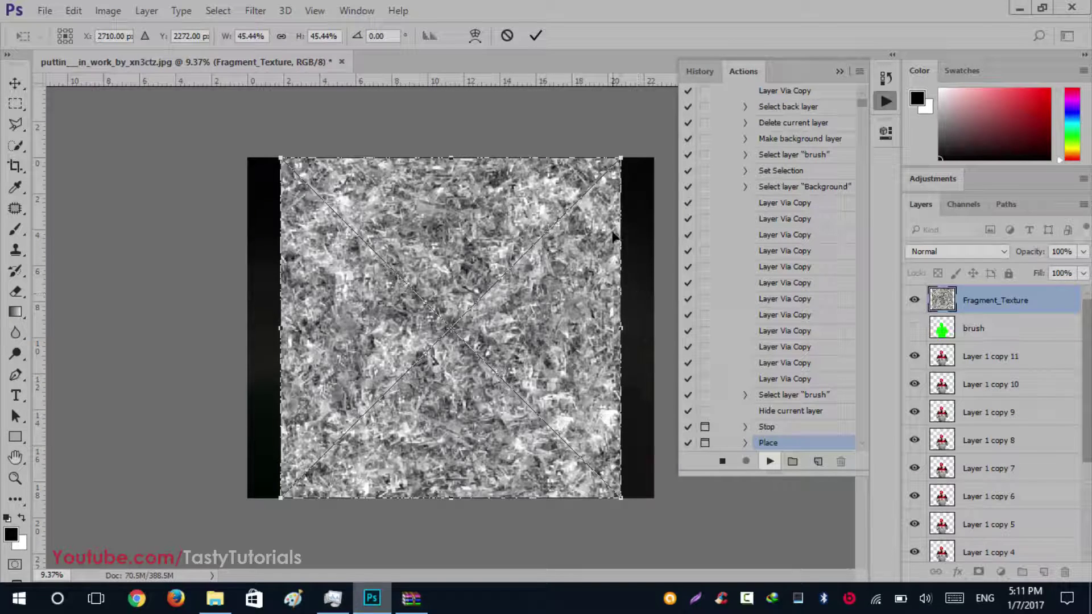
{"action": "left_click_drag", "start_coordinate": [624, 154], "coordinate": [662, 135]}
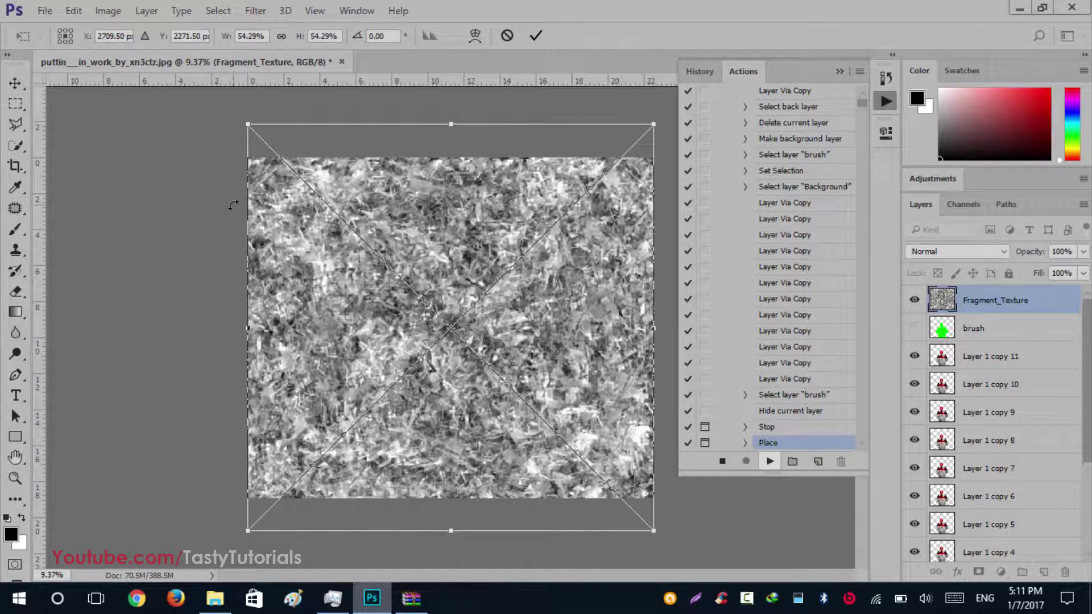
{"action": "key", "text": "ctrl+minus"}
{"action": "key", "text": "Right"}
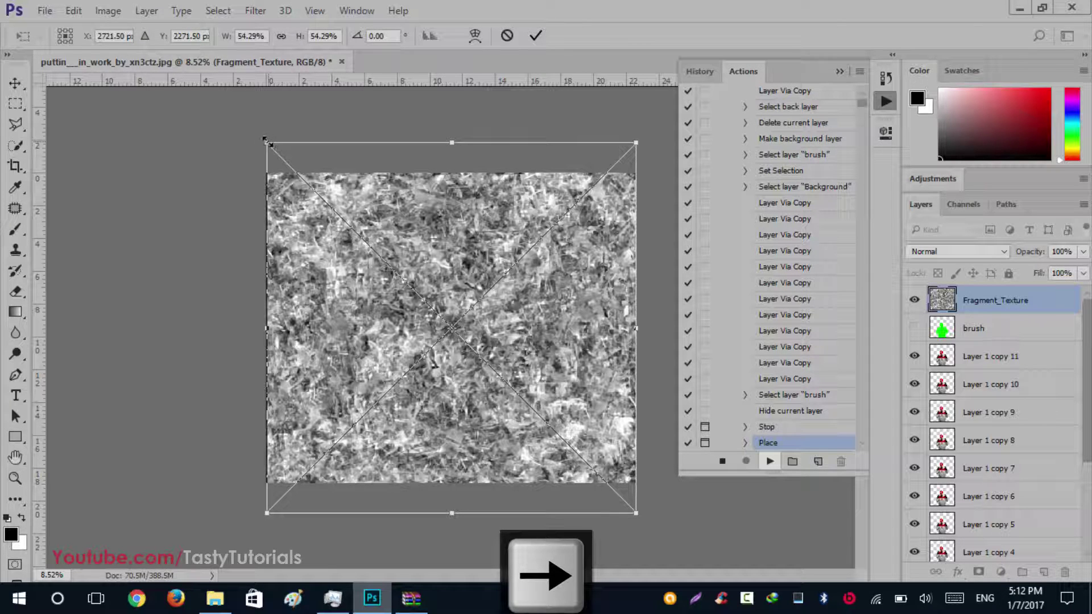
{"action": "left_click_drag", "start_coordinate": [265, 139], "coordinate": [264, 138]}
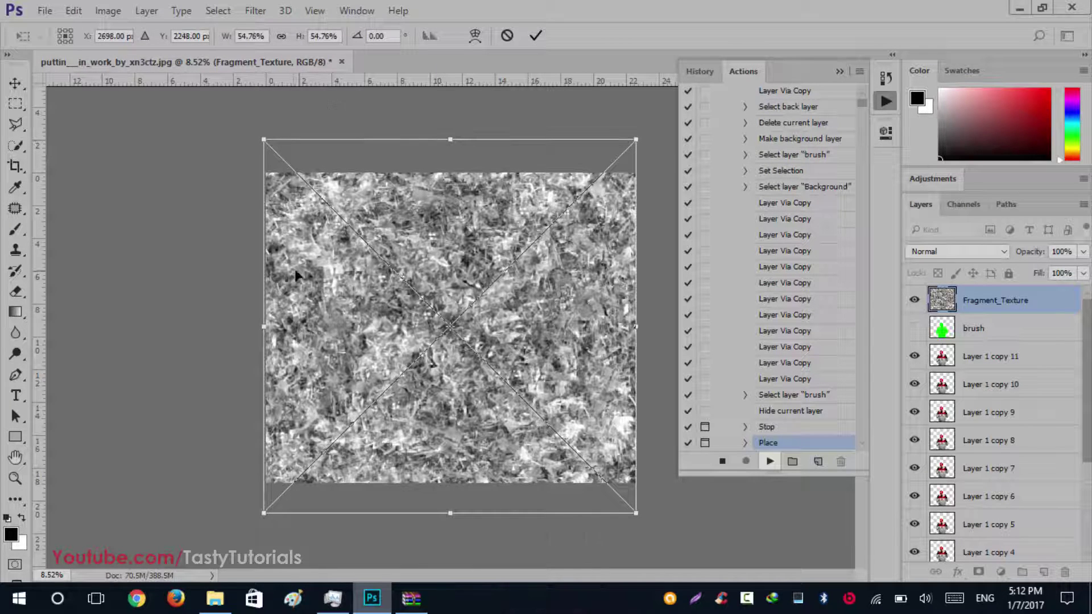
{"action": "key", "text": "Right"}
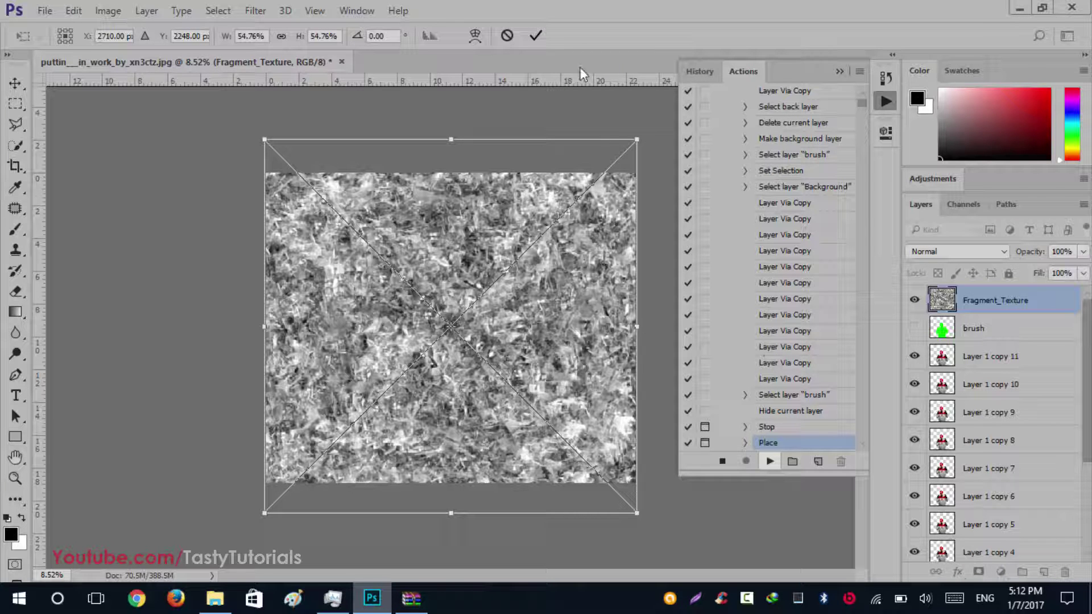
Step: Commit the texture transform so the Fragment action runs to completion
{"action": "left_click", "coordinate": [536, 35]}
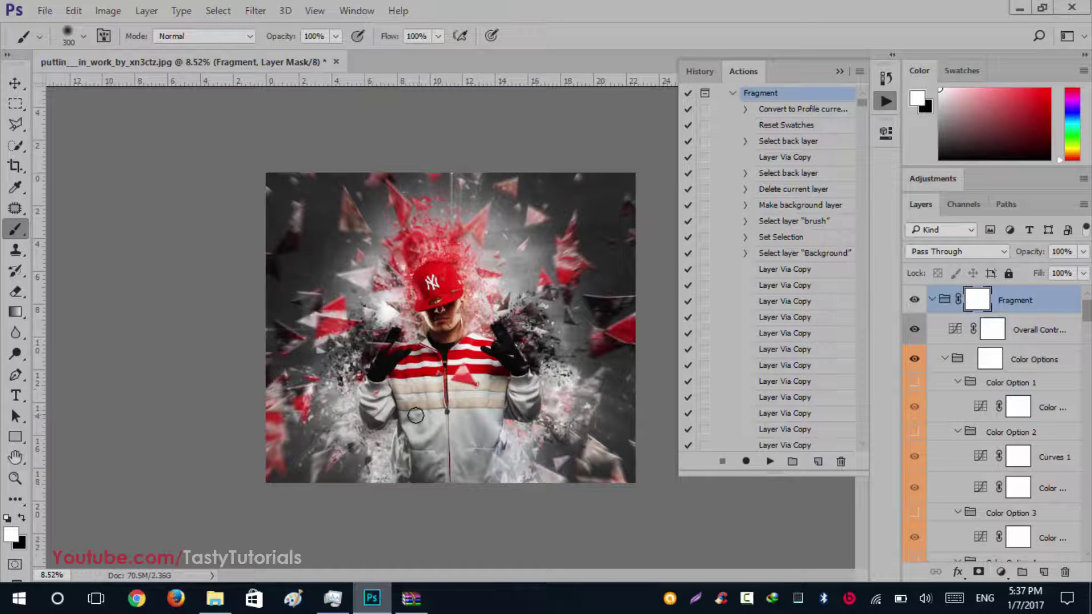
Step: Collapse the Actions panel, expand the Fragment group, and toggle Use Single Color Fill on then off
{"action": "scroll", "coordinate": [416, 415], "scroll_direction": "up", "scroll_amount": 1}
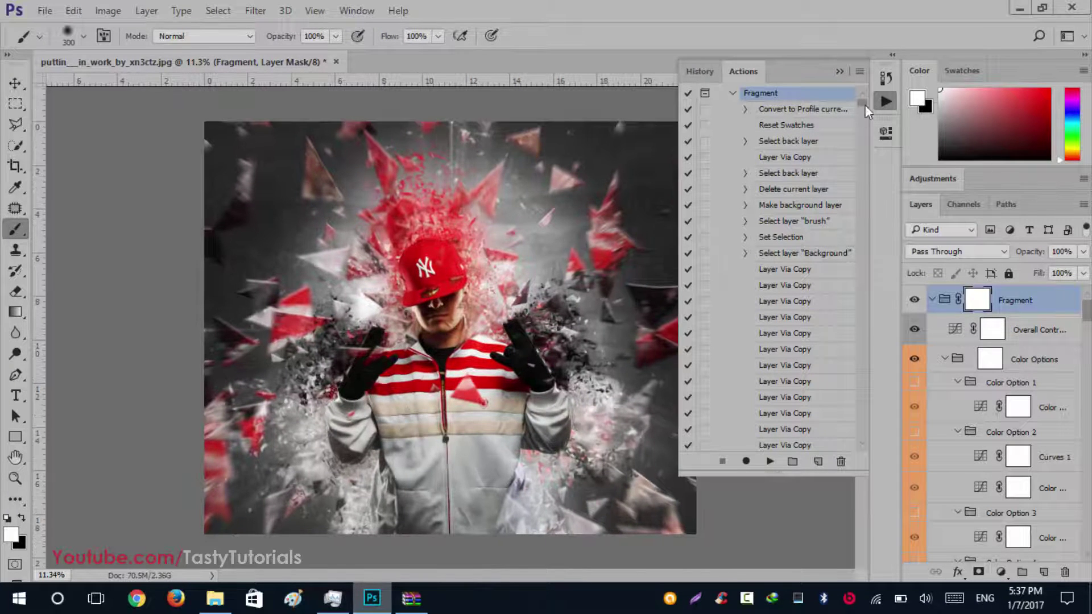
{"action": "left_click", "coordinate": [840, 72]}
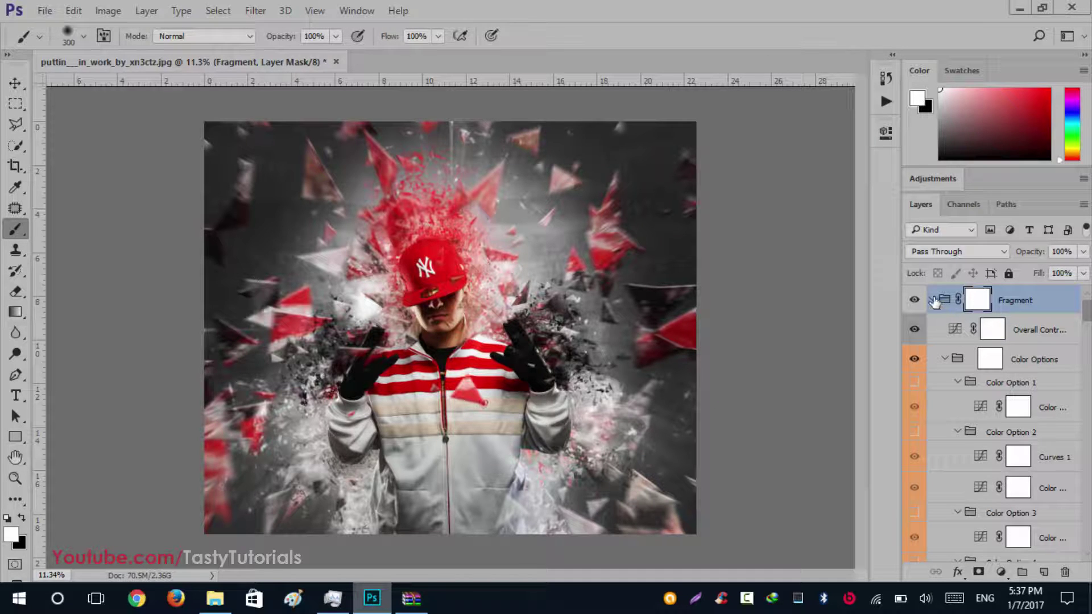
{"action": "left_click", "coordinate": [932, 300]}
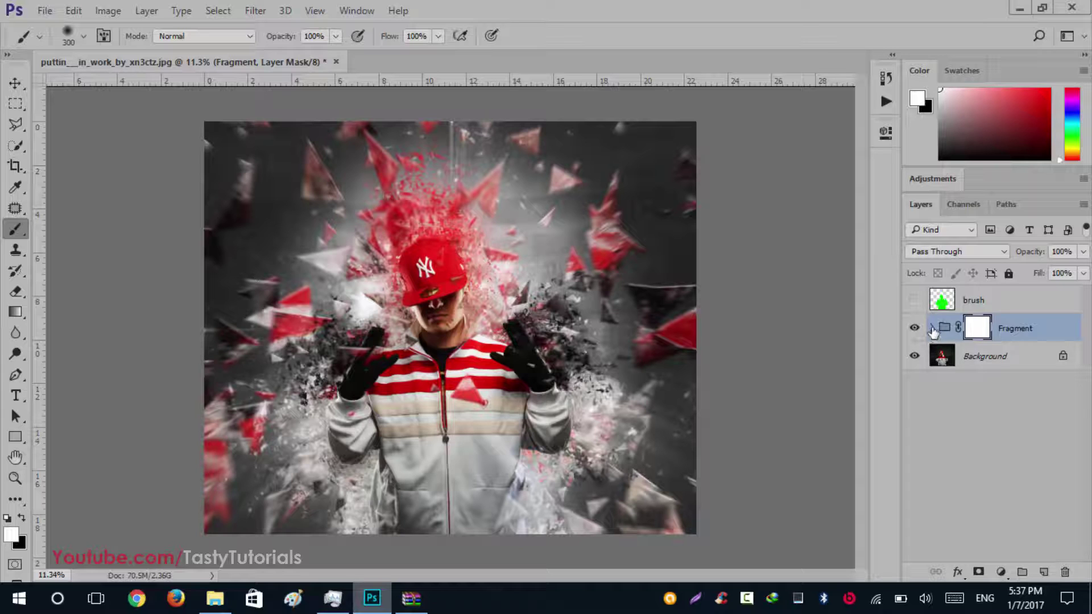
{"action": "left_click", "coordinate": [932, 329]}
{"action": "scroll", "coordinate": [1016, 447], "scroll_direction": "down", "scroll_amount": 5}
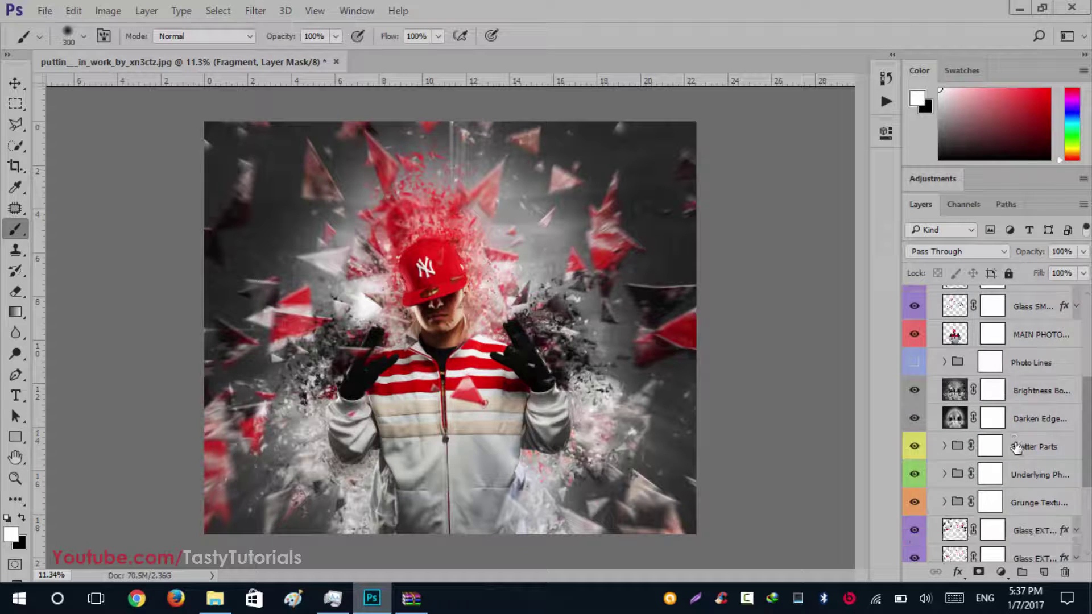
{"action": "scroll", "coordinate": [1017, 448], "scroll_direction": "up", "scroll_amount": 5}
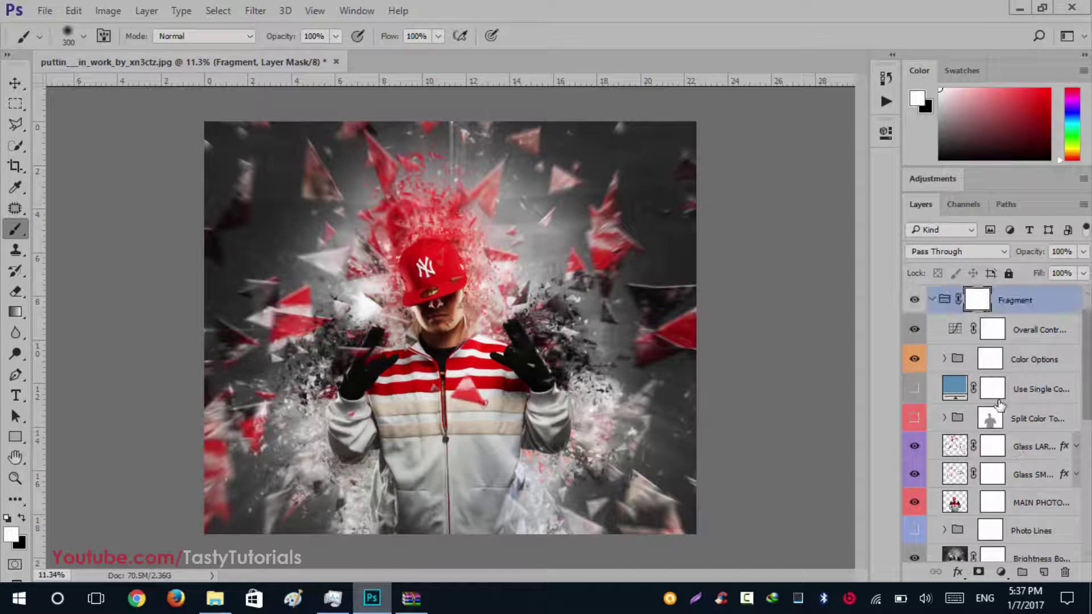
{"action": "left_click", "coordinate": [914, 391]}
{"action": "left_click", "coordinate": [1002, 340]}
{"action": "left_click", "coordinate": [1021, 392]}
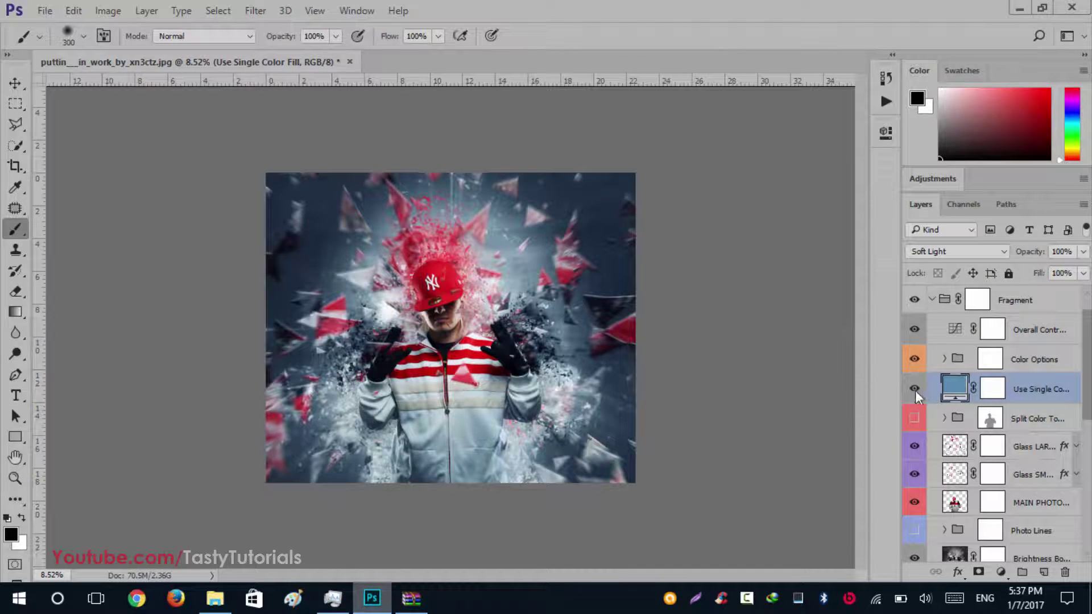
{"action": "left_click", "coordinate": [914, 389]}
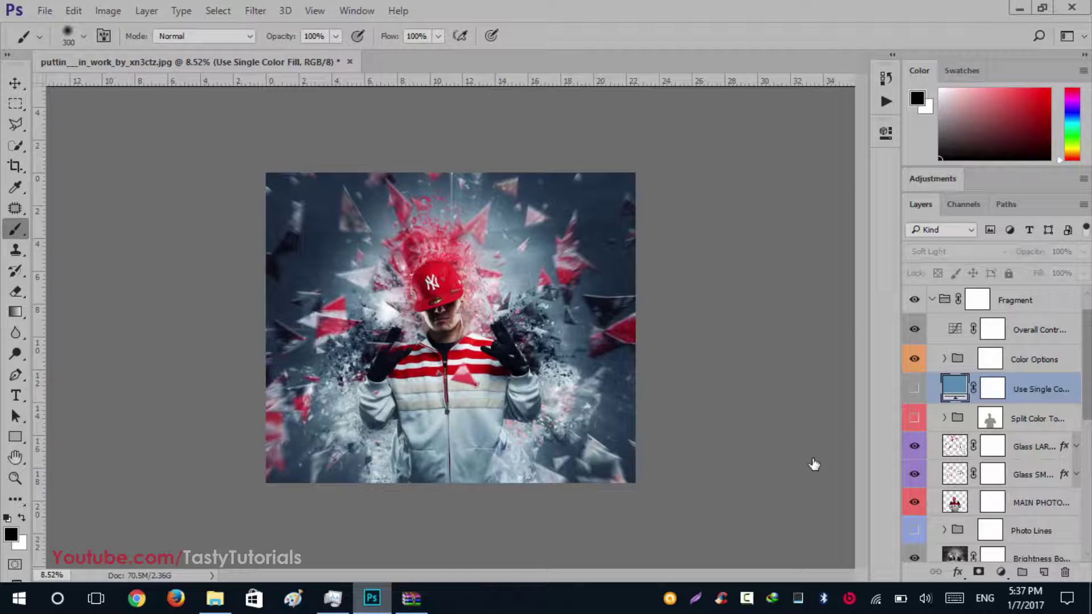
Step: Make the Photo Lines group visible in the Fragment effect
{"action": "scroll", "coordinate": [917, 472], "scroll_direction": "up", "scroll_amount": 1}
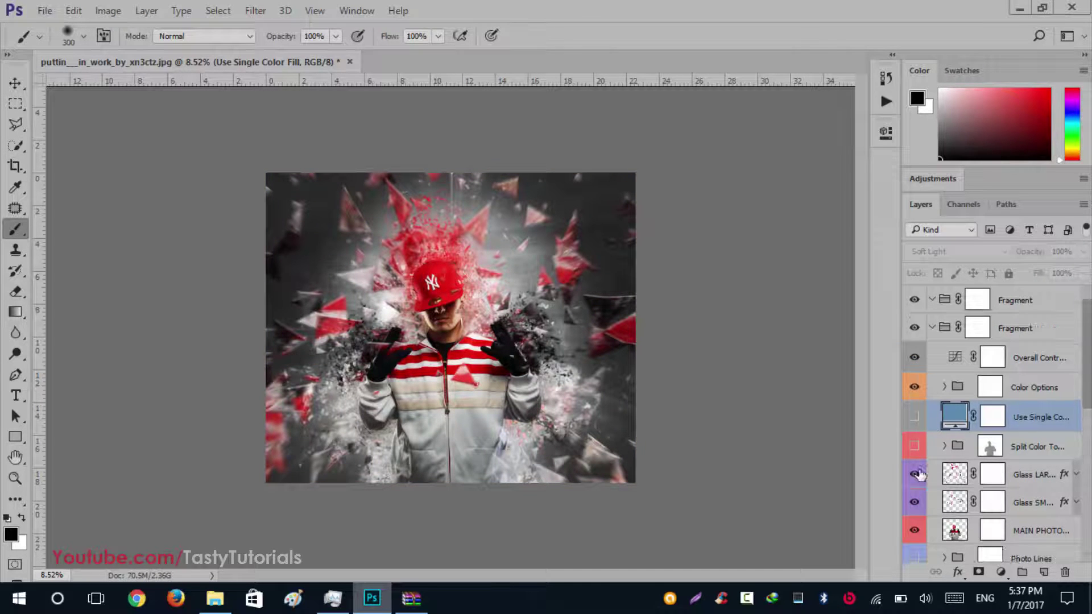
{"action": "scroll", "coordinate": [959, 471], "scroll_direction": "down", "scroll_amount": 4}
{"action": "scroll", "coordinate": [958, 470], "scroll_direction": "down", "scroll_amount": 9}
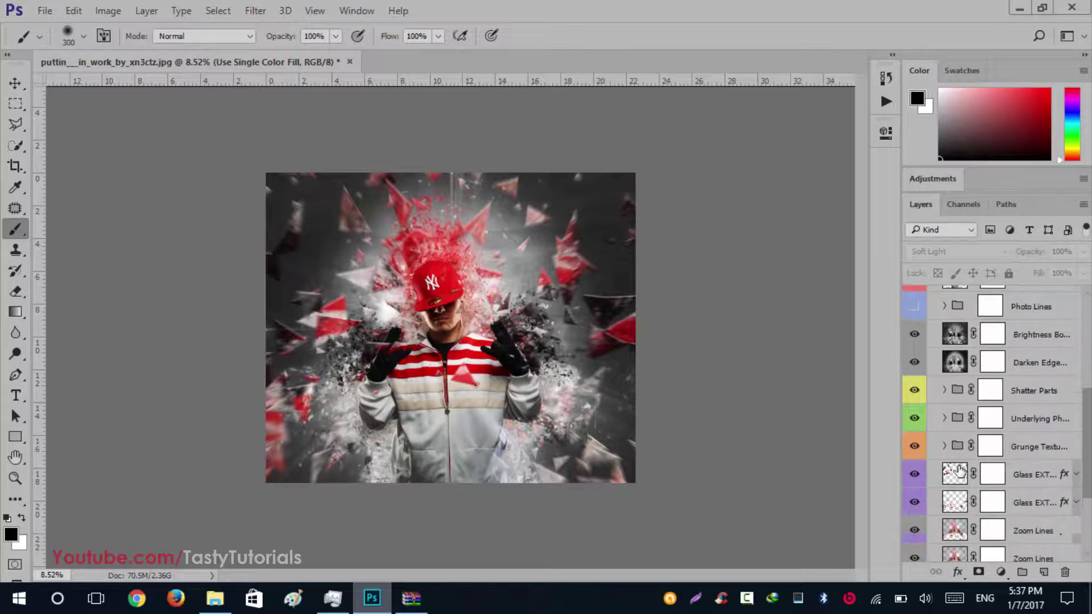
{"action": "scroll", "coordinate": [960, 470], "scroll_direction": "up", "scroll_amount": 6}
{"action": "scroll", "coordinate": [960, 469], "scroll_direction": "up", "scroll_amount": 1}
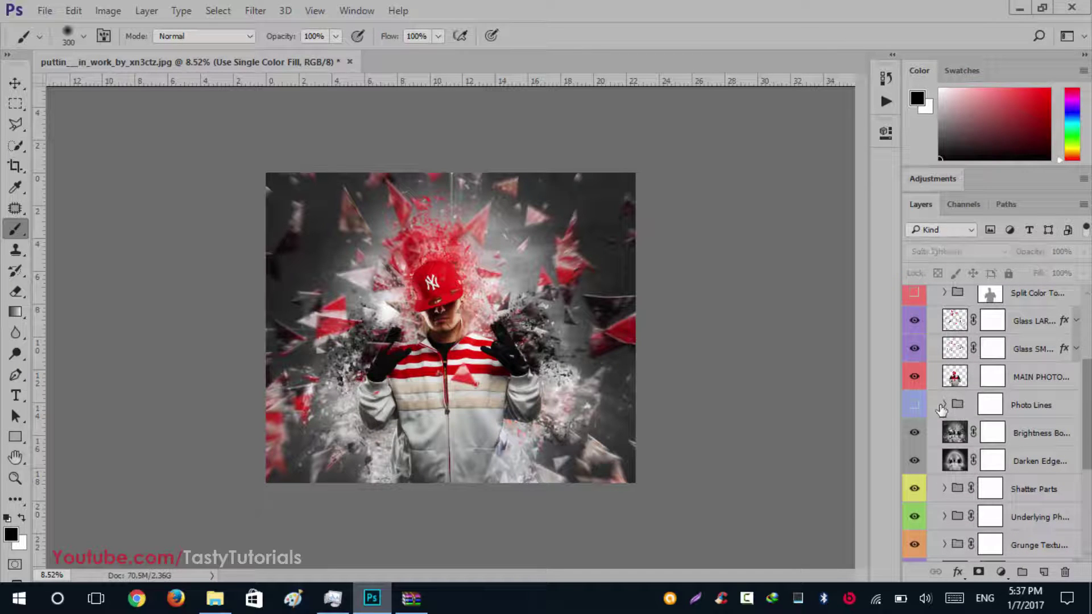
{"action": "left_click", "coordinate": [914, 404]}
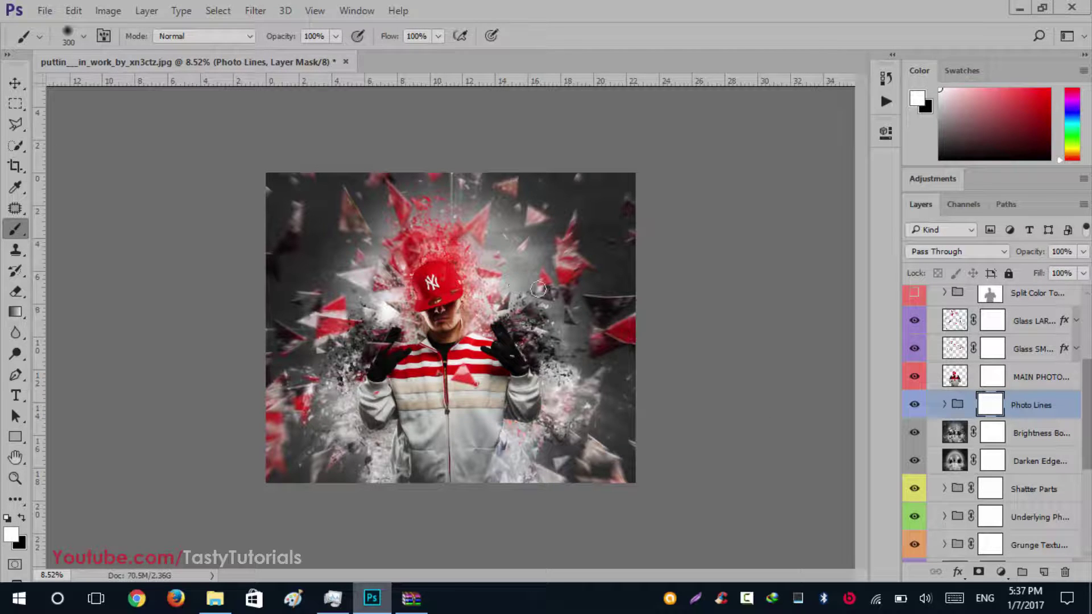
{"action": "scroll", "coordinate": [519, 326], "scroll_direction": "up", "scroll_amount": 4}
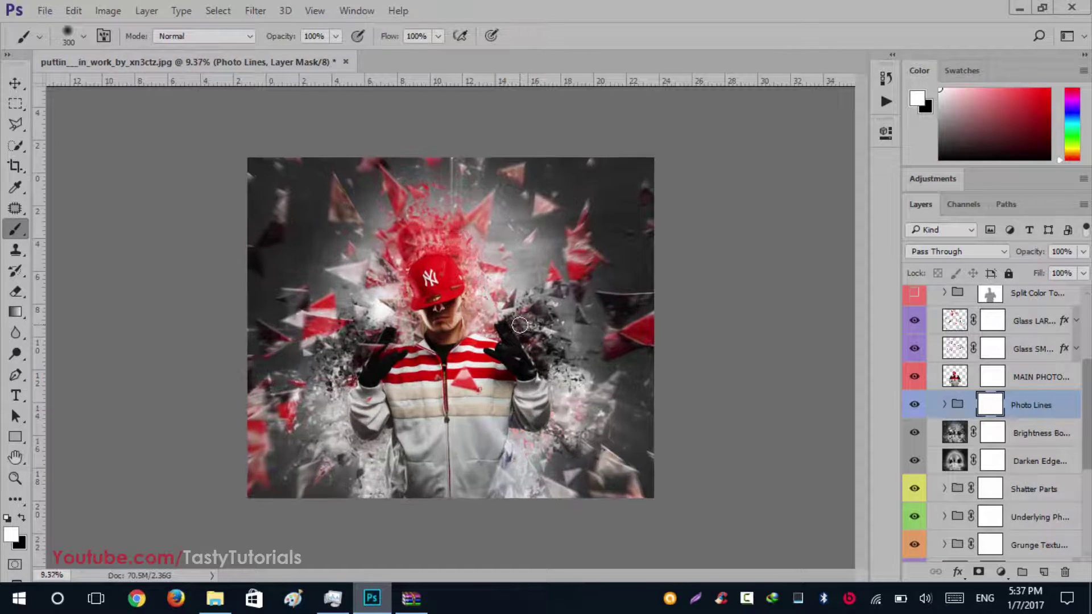
{"action": "scroll", "coordinate": [519, 326], "scroll_direction": "down", "scroll_amount": 1}
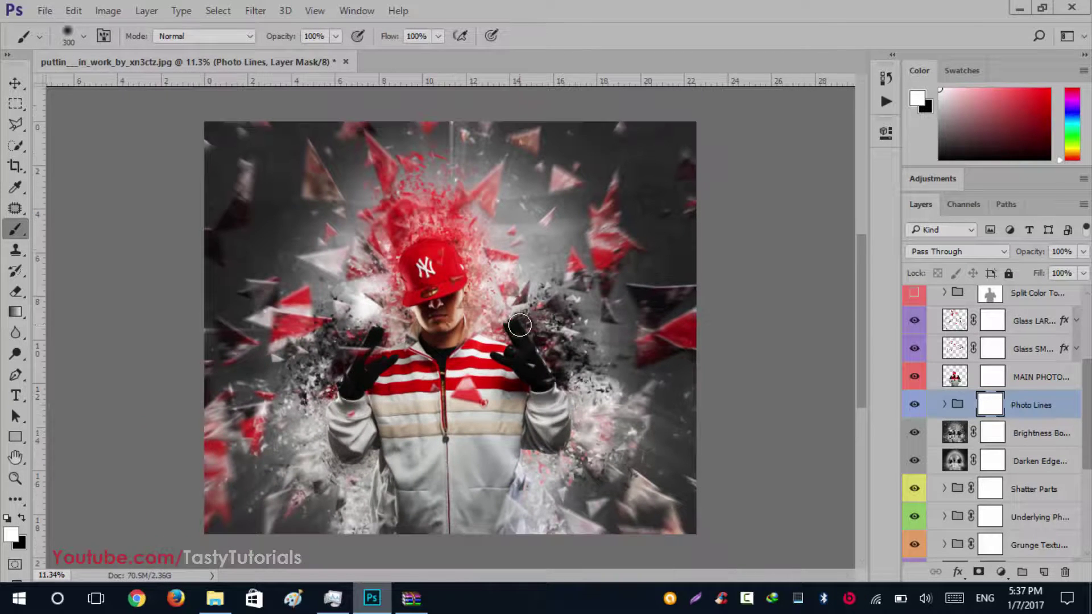
{"action": "scroll", "coordinate": [927, 365], "scroll_direction": "up", "scroll_amount": 2}
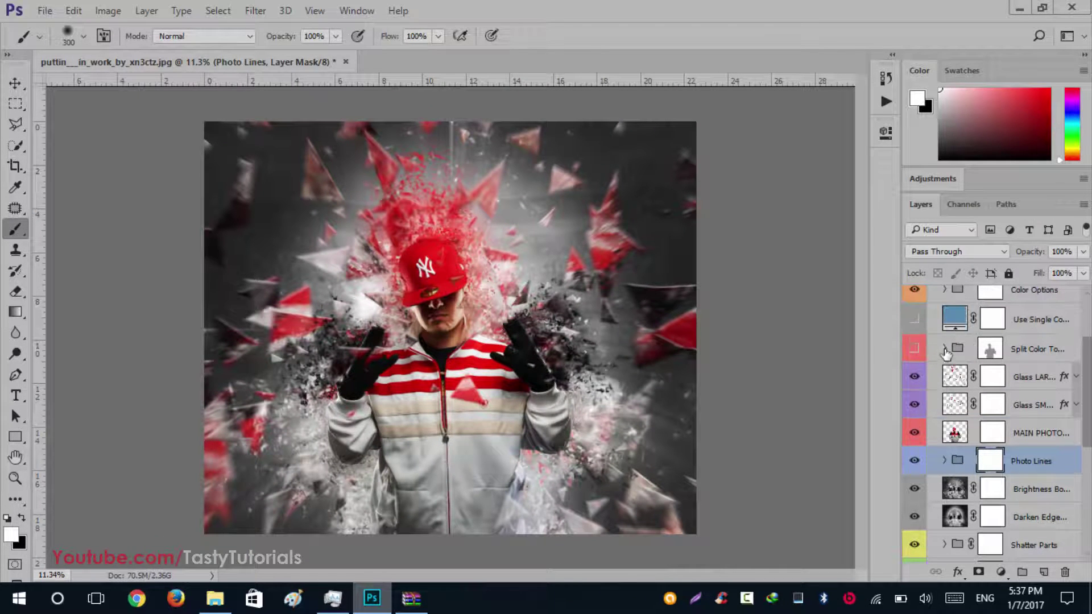
{"action": "scroll", "coordinate": [931, 370], "scroll_direction": "up", "scroll_amount": 3}
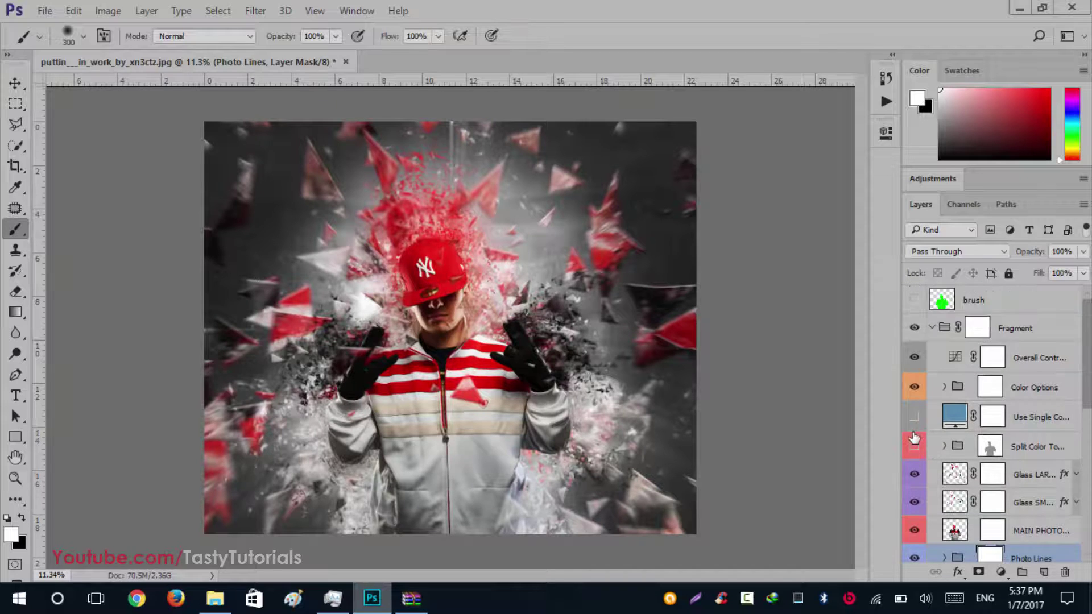
Step: In Color Options, hide Color Options 1 and 2, preview Color Option 5, then turn it off
{"action": "left_click", "coordinate": [1065, 393]}
{"action": "left_click", "coordinate": [945, 389]}
{"action": "scroll", "coordinate": [971, 433], "scroll_direction": "down", "scroll_amount": 2}
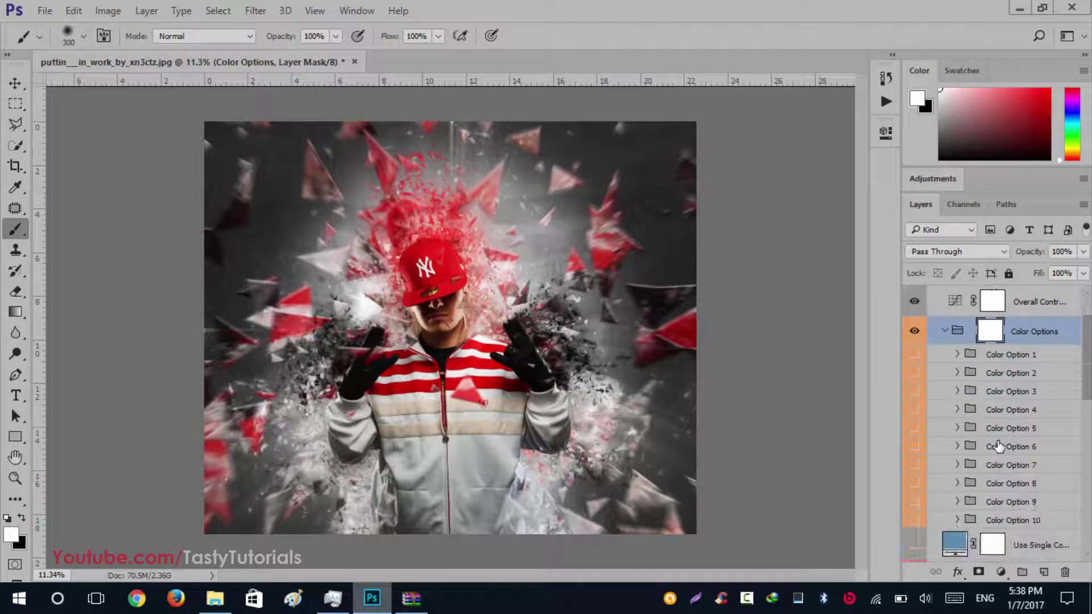
{"action": "left_click", "coordinate": [913, 358]}
{"action": "left_click", "coordinate": [913, 374]}
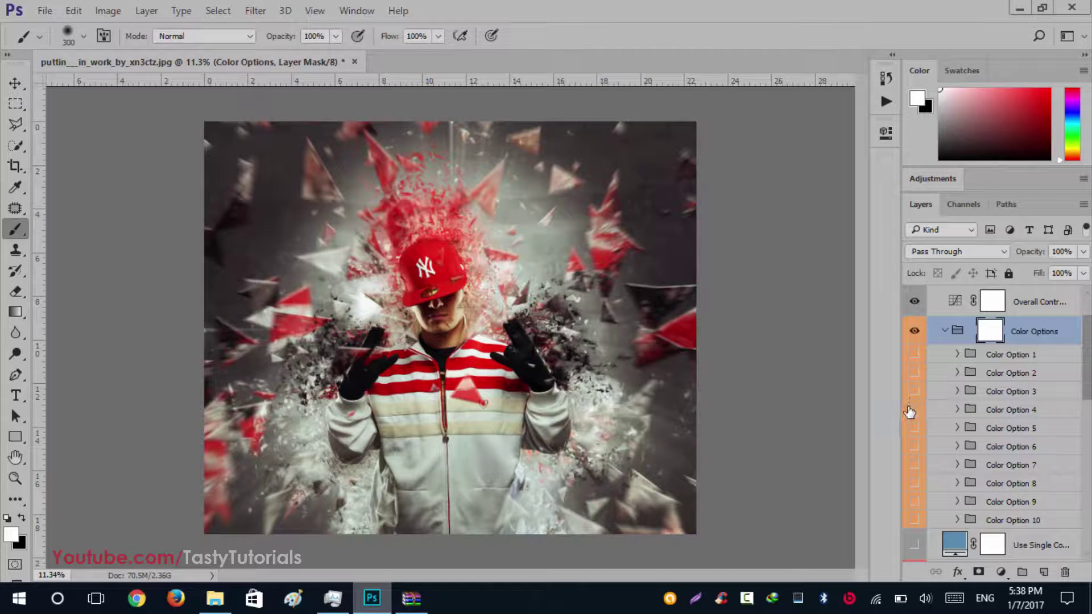
{"action": "left_click", "coordinate": [914, 429]}
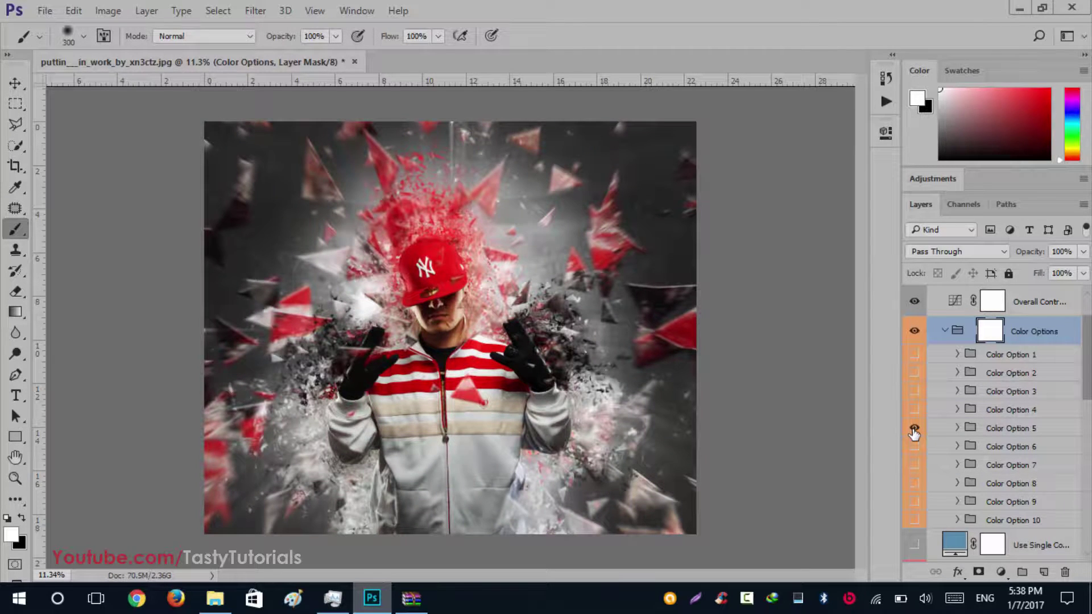
{"action": "left_click", "coordinate": [914, 432]}
{"action": "left_click", "coordinate": [938, 331]}
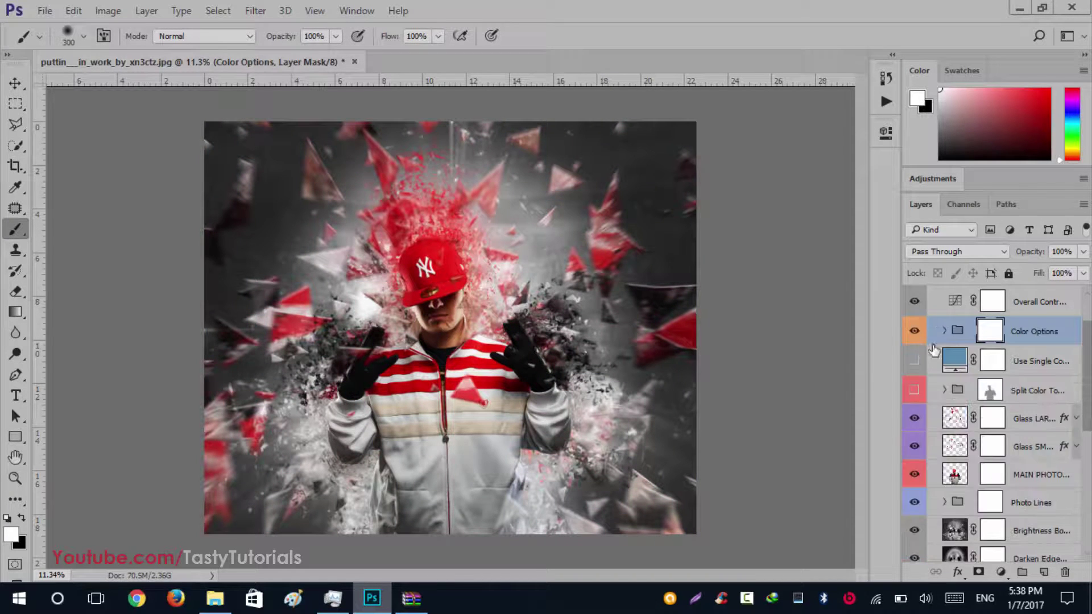
Step: Turn on the Glass SM fragments layer and collapse the Fragment group
{"action": "scroll", "coordinate": [917, 392], "scroll_direction": "down", "scroll_amount": 2}
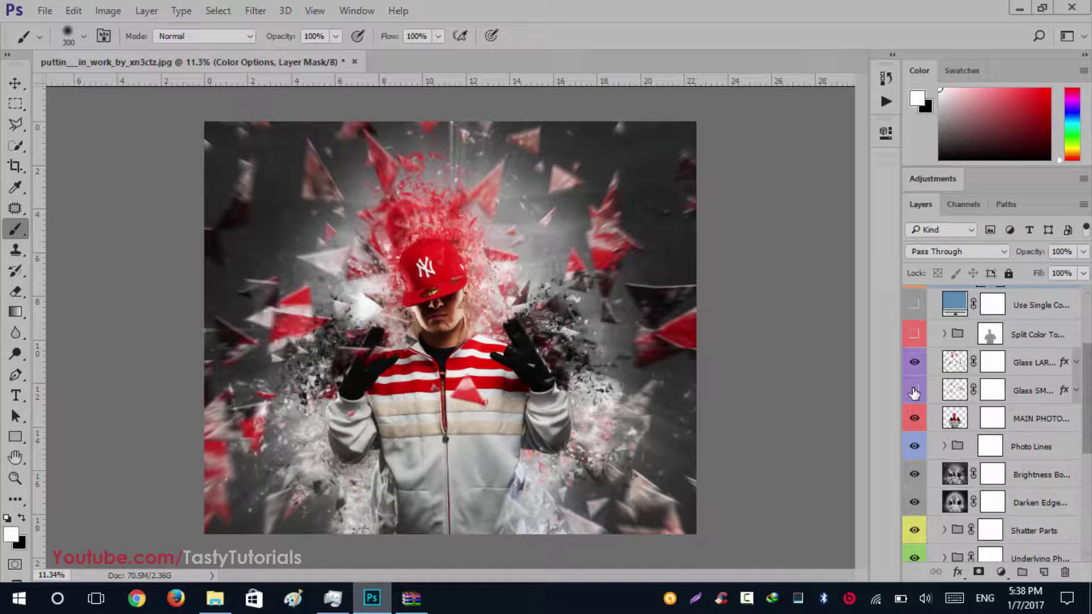
{"action": "left_click", "coordinate": [914, 392]}
{"action": "scroll", "coordinate": [965, 390], "scroll_direction": "up", "scroll_amount": 3}
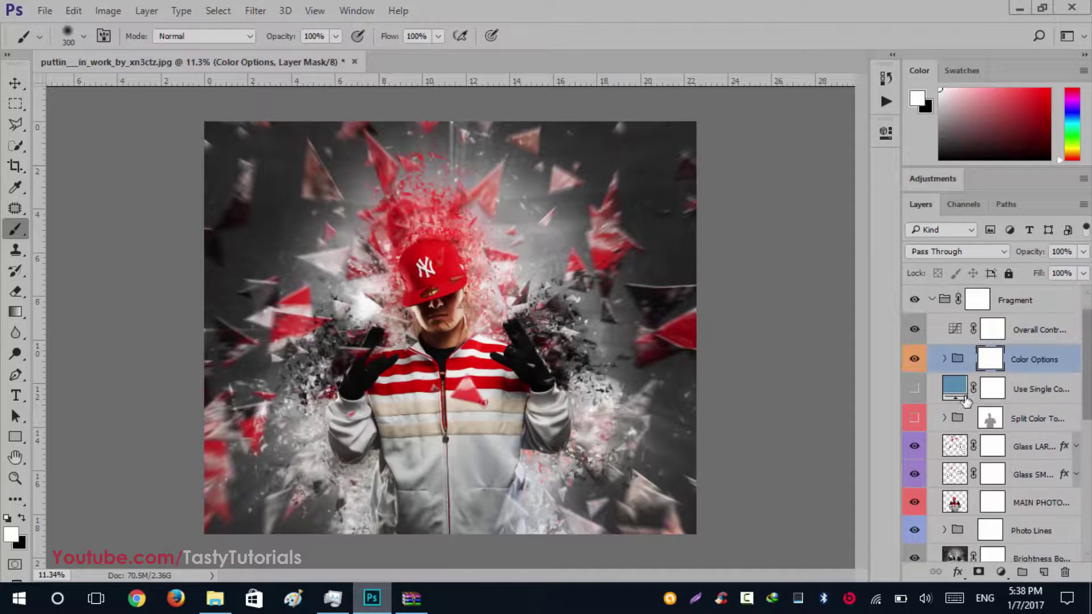
{"action": "left_click", "coordinate": [934, 303]}
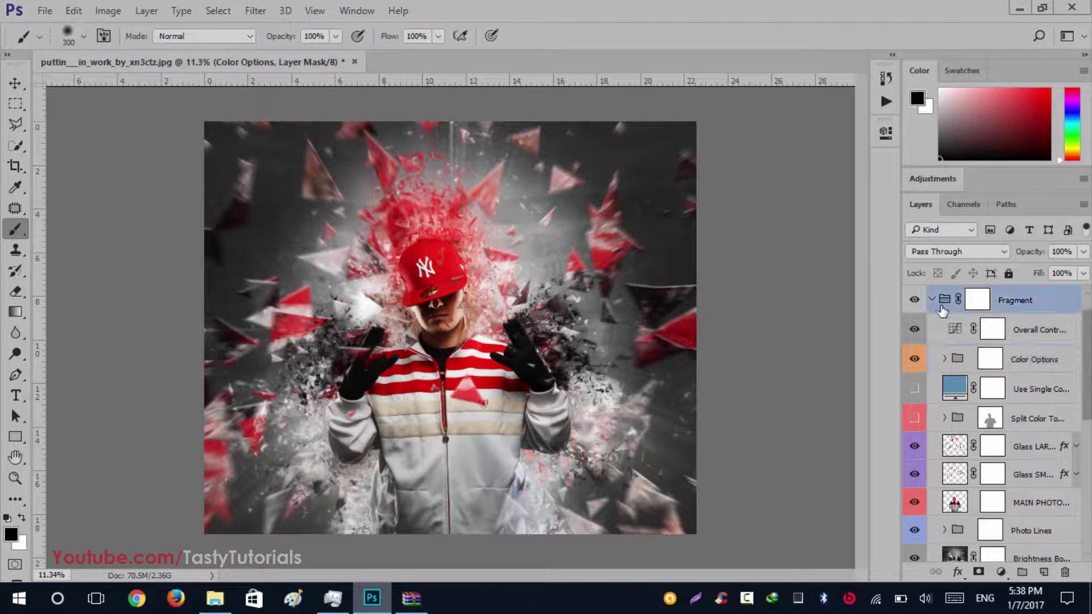
{"action": "left_click", "coordinate": [933, 301]}
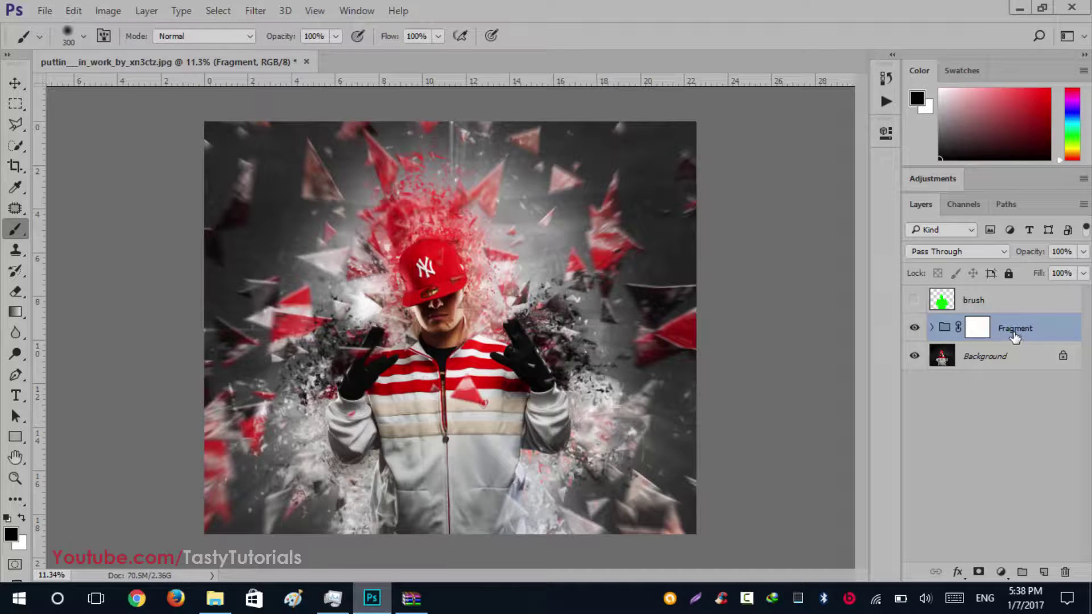
{"action": "key", "text": "ctrl+plus"}
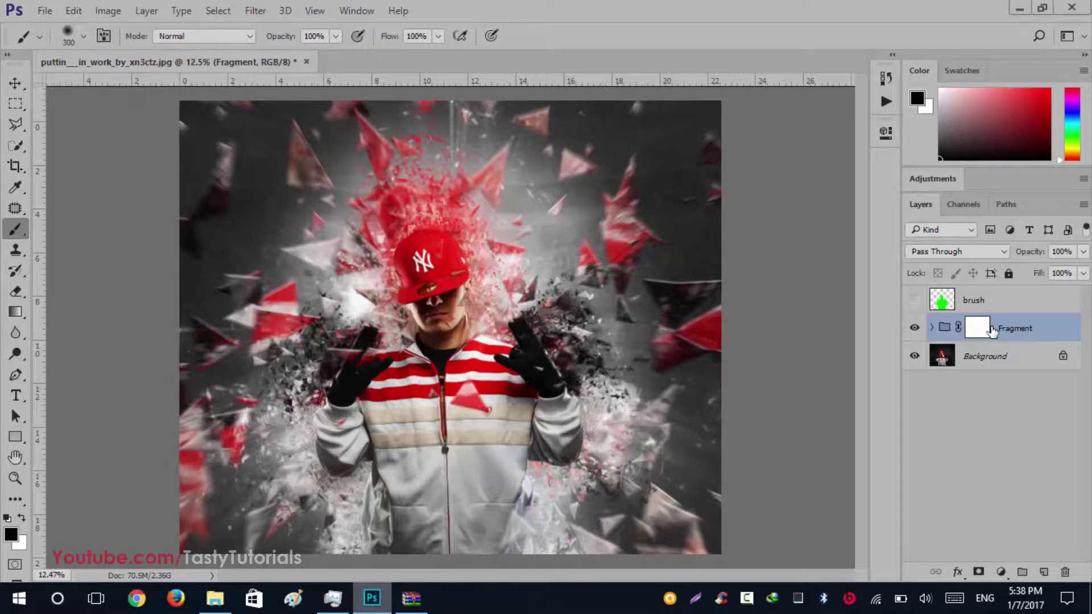